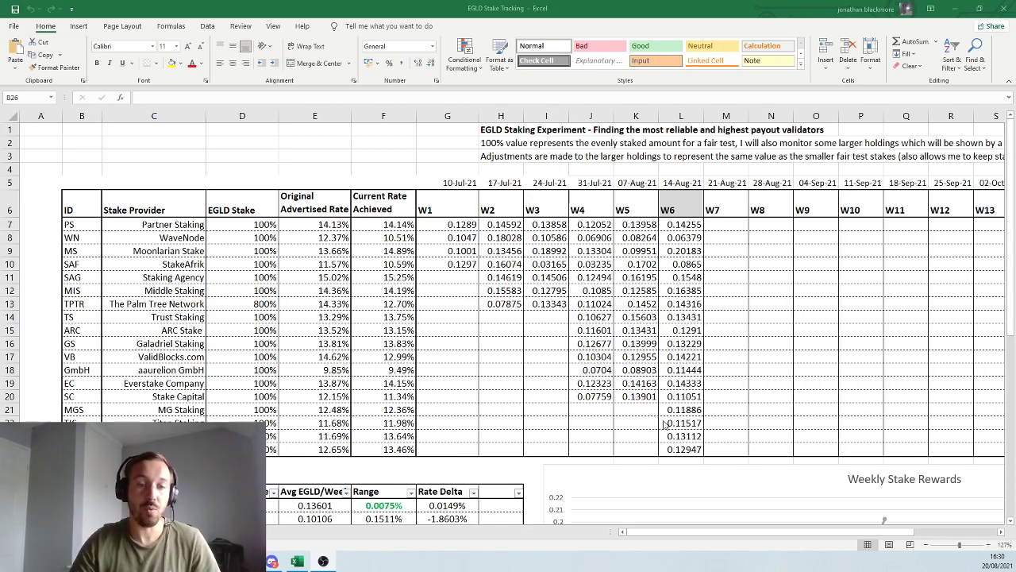
Step: Read the Secure Proof of Stake docs page in the browser, then return to the EGLD Stake Tracking sheet
{"action": "key", "text": "alt+Tab"}
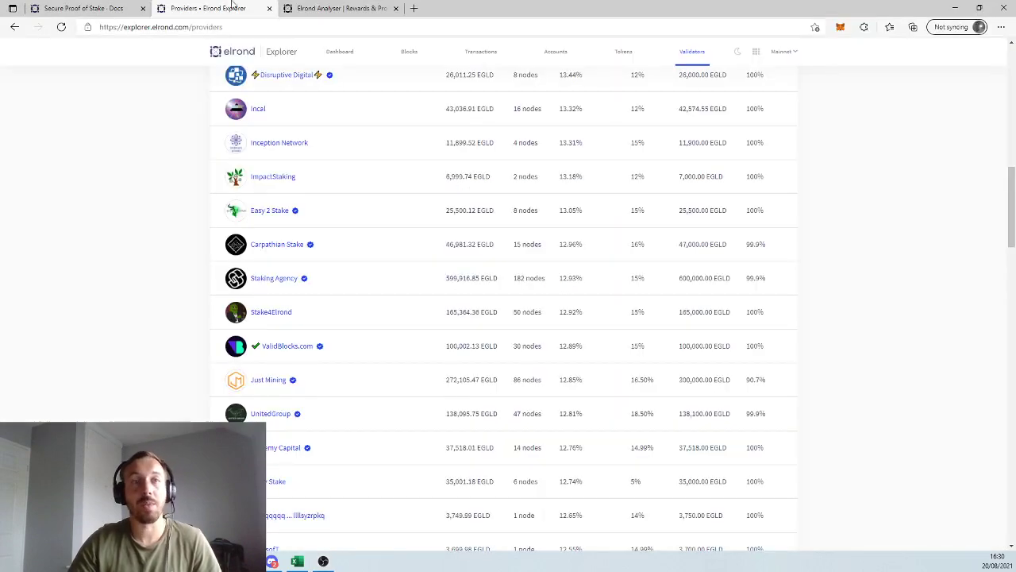
{"action": "left_click", "coordinate": [323, 8]}
{"action": "left_click", "coordinate": [117, 9]}
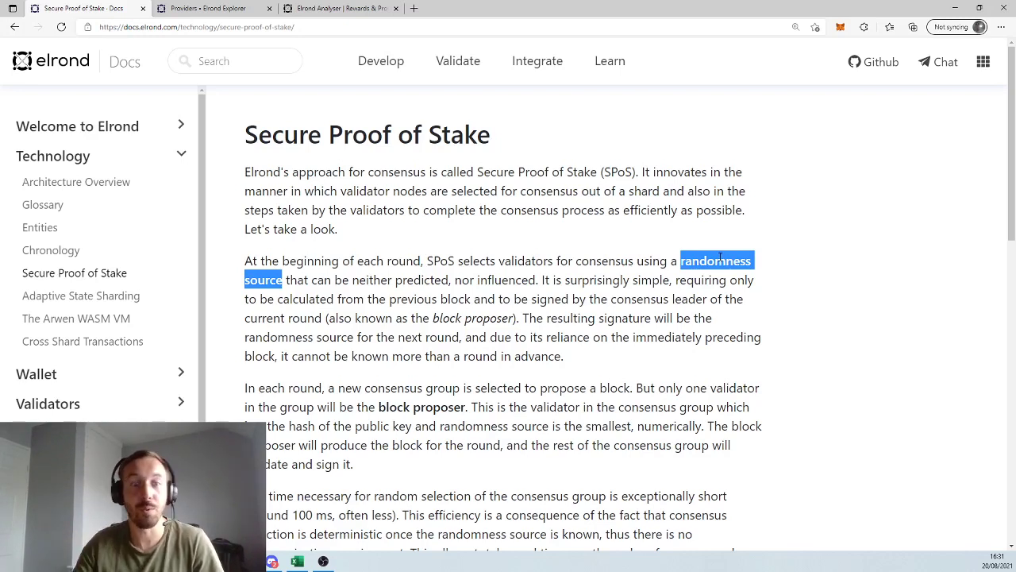
{"action": "left_click", "coordinate": [299, 563]}
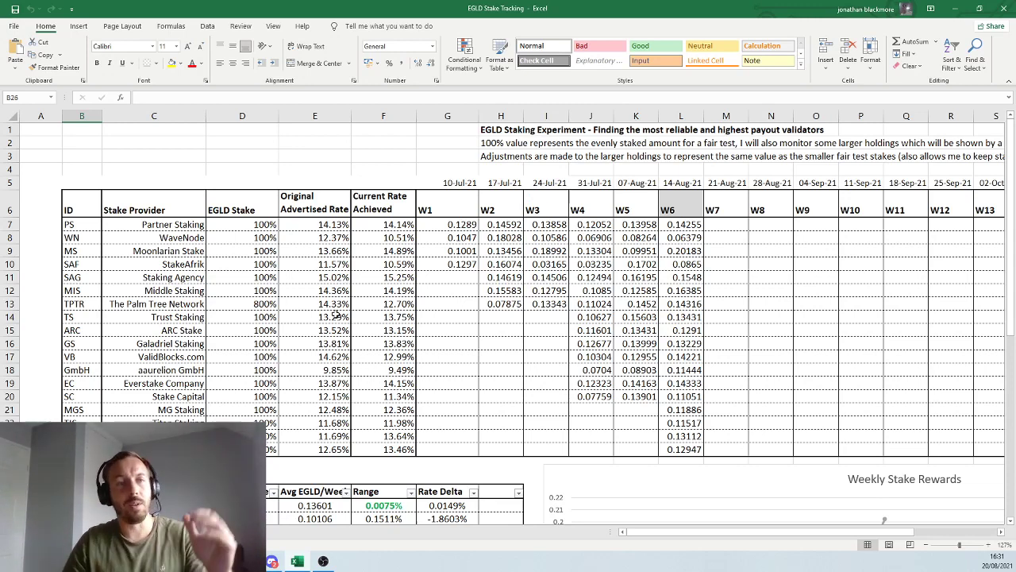
{"action": "left_click", "coordinate": [258, 210]}
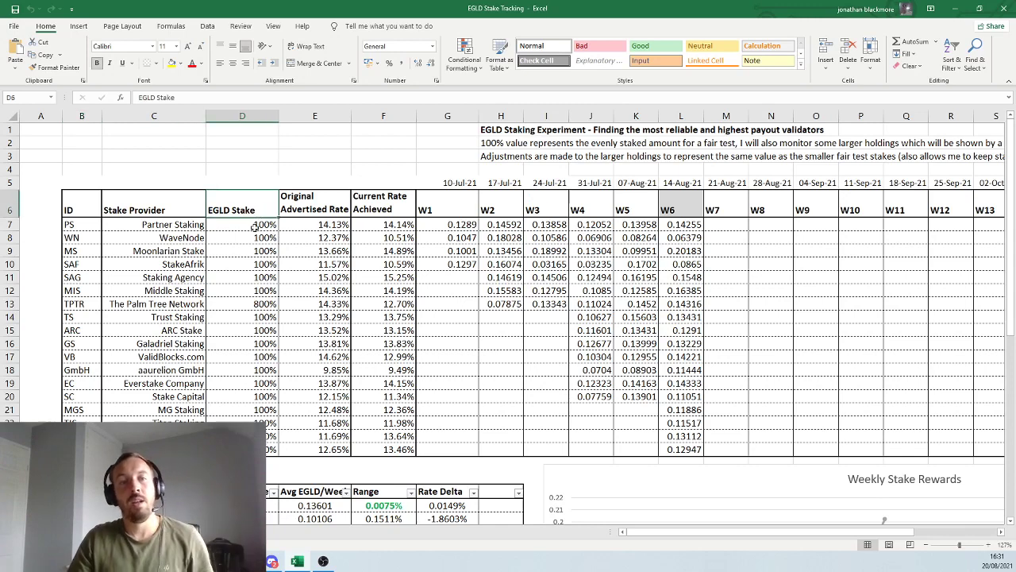
{"action": "left_click", "coordinate": [255, 227]}
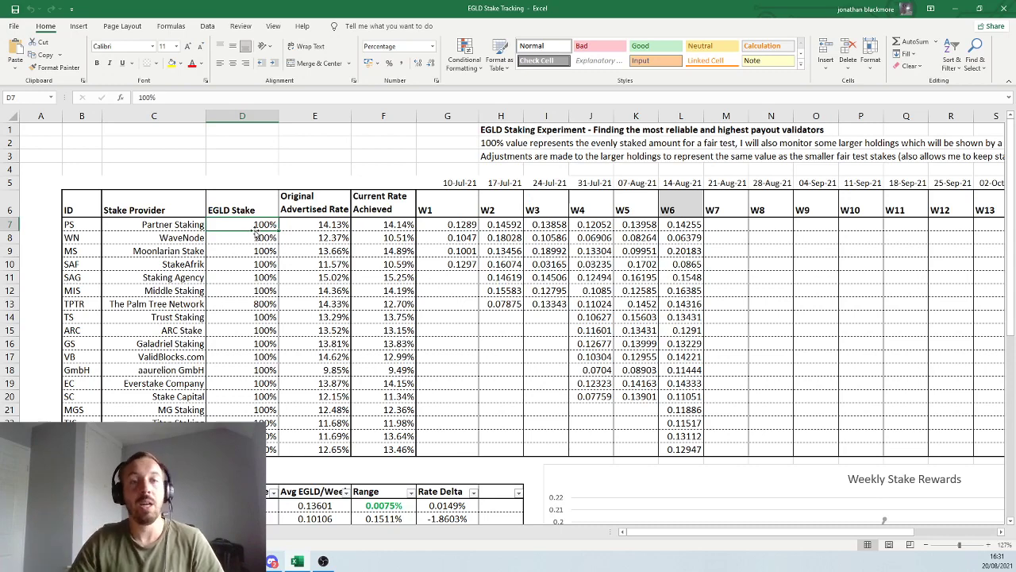
{"action": "left_click", "coordinate": [272, 436]}
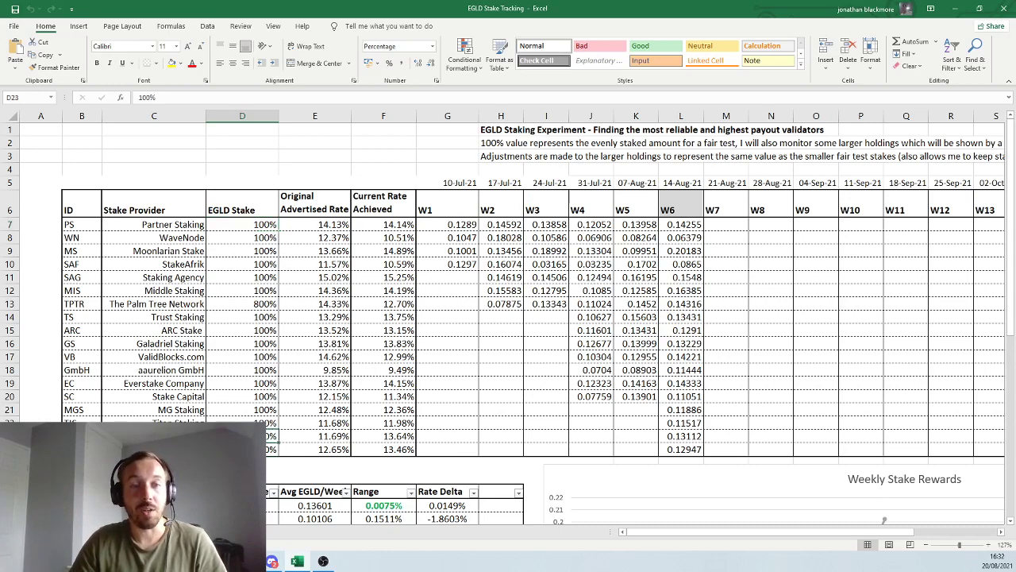
{"action": "left_click", "coordinate": [254, 410]}
{"action": "left_click", "coordinate": [251, 370]}
{"action": "left_click", "coordinate": [255, 349]}
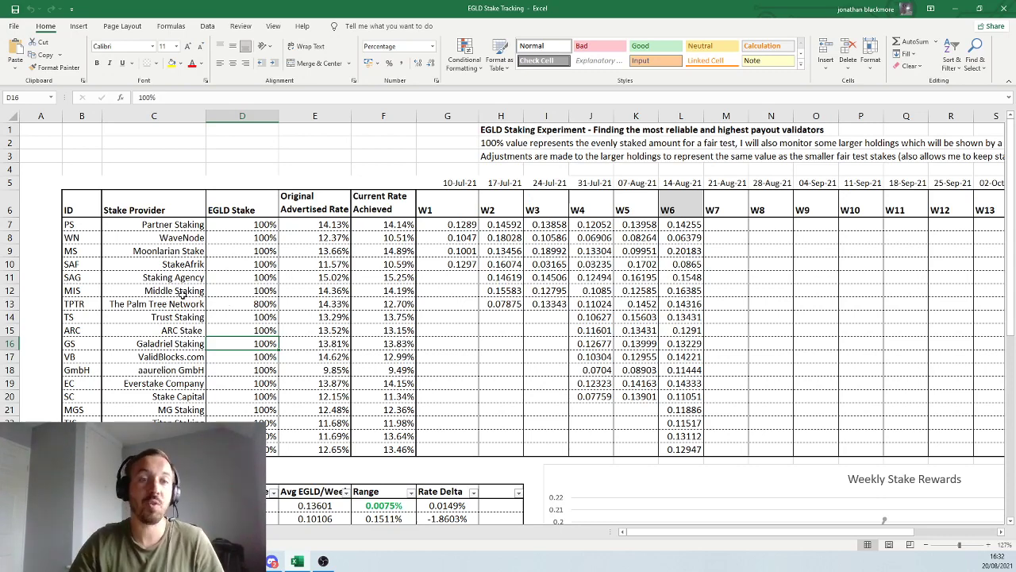
{"action": "left_click", "coordinate": [246, 304]}
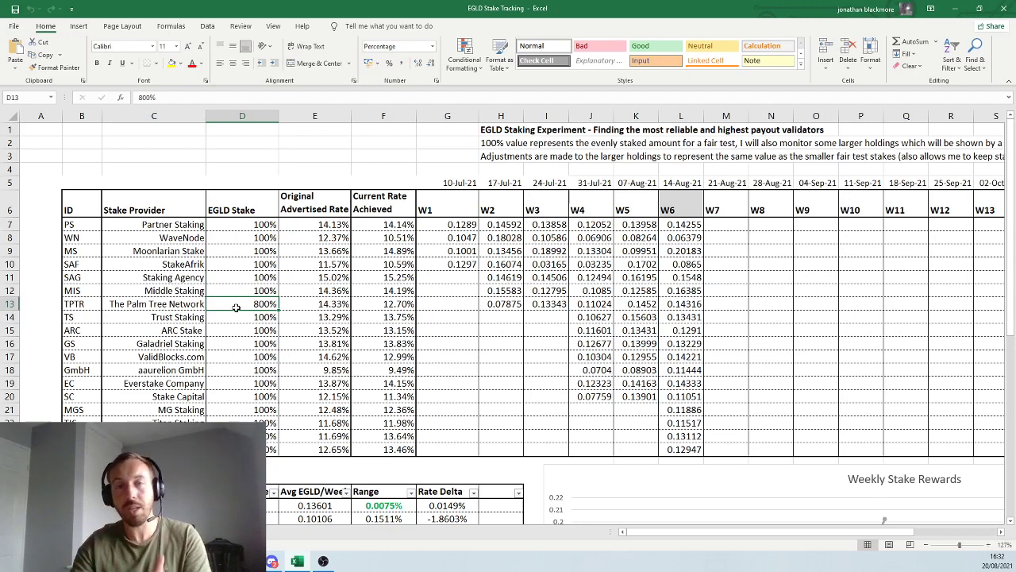
{"action": "left_click", "coordinate": [467, 226]}
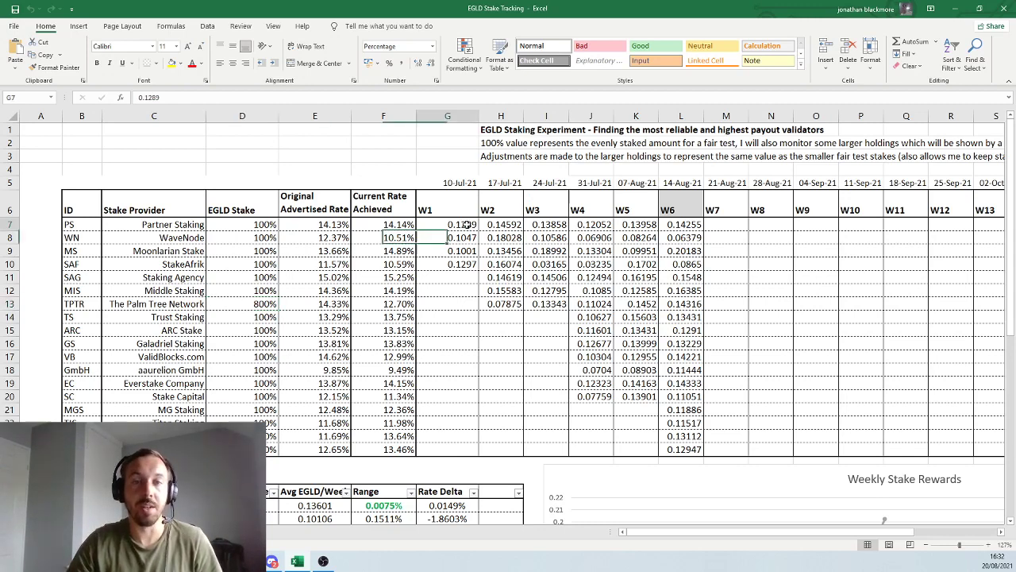
{"action": "left_click", "coordinate": [274, 303]}
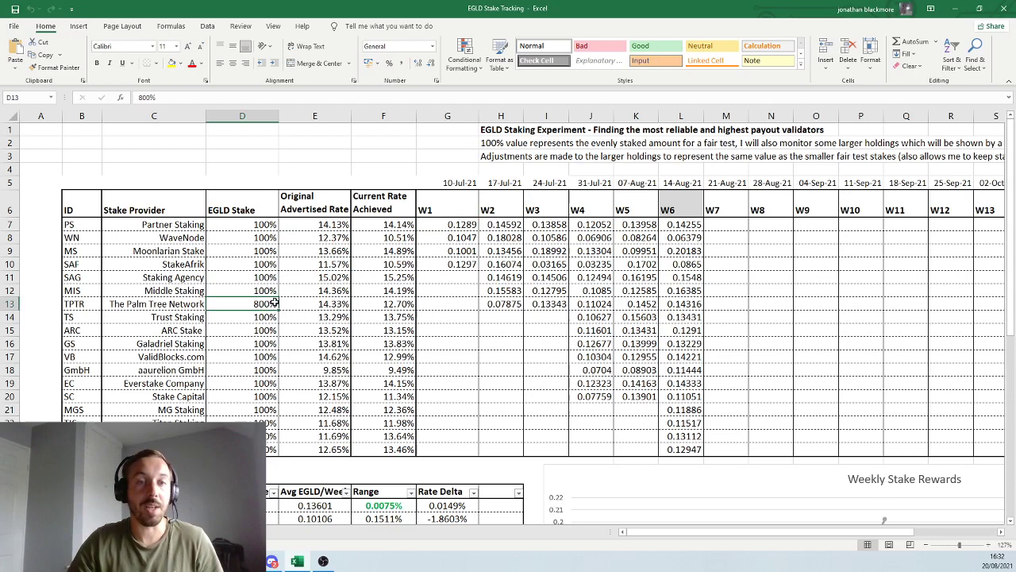
{"action": "left_click", "coordinate": [501, 307]}
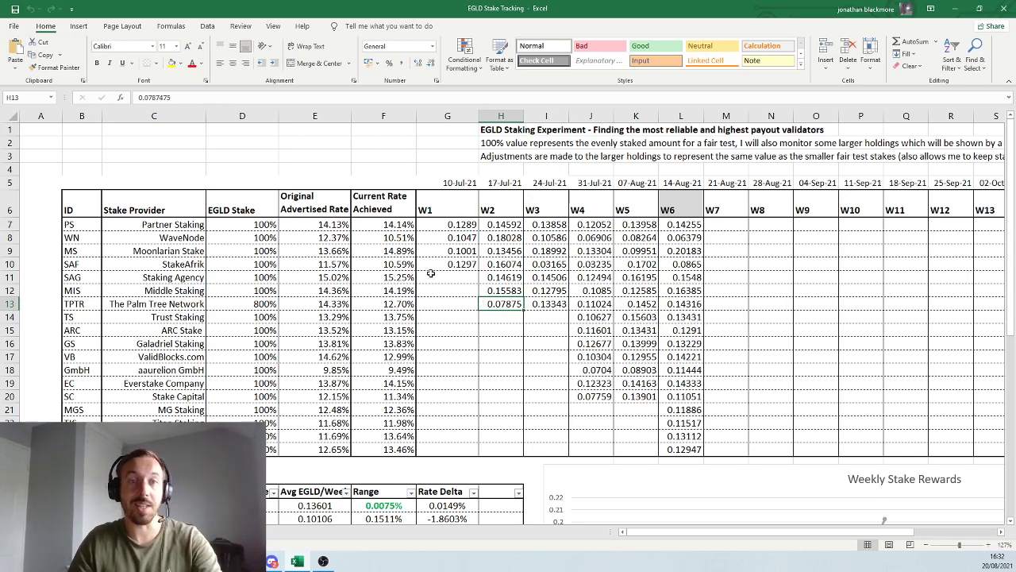
{"action": "left_click_drag", "start_coordinate": [342, 226], "coordinate": [340, 296]}
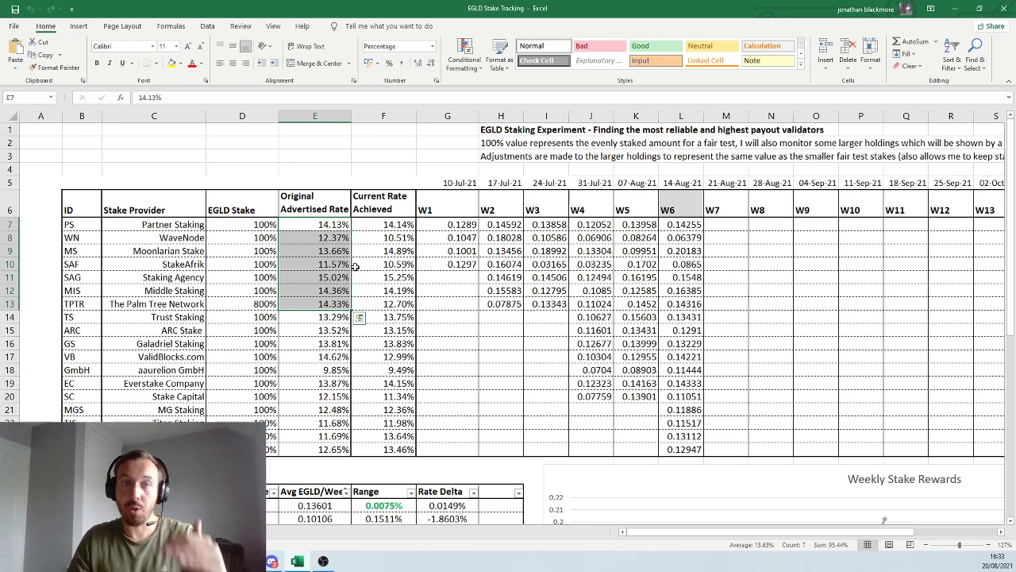
{"action": "left_click", "coordinate": [397, 227]}
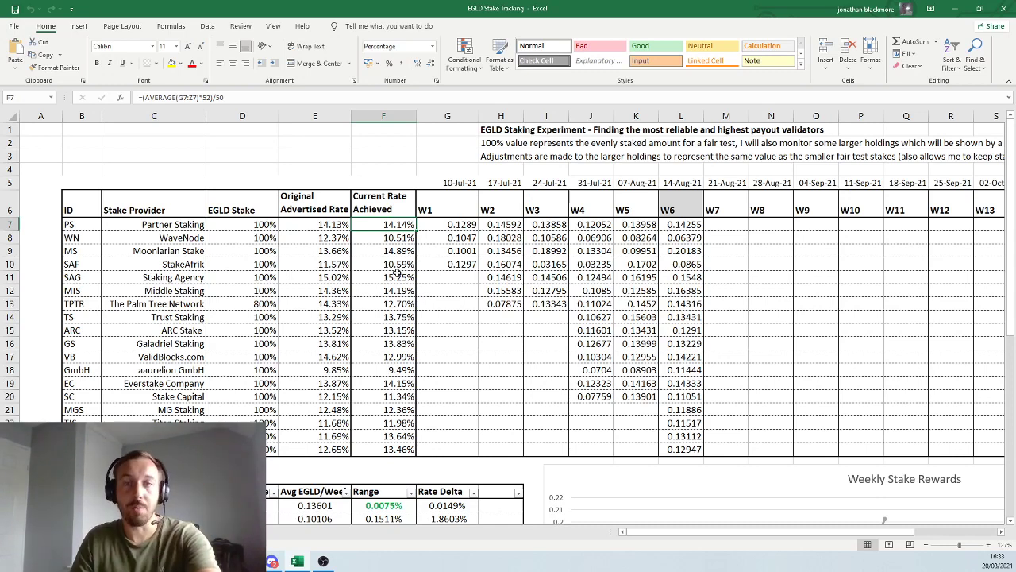
Step: Check WaveNode's W2 payout in H8, its 12.37% advertised rate and the achieved-rate formulas in F8 and F10
{"action": "left_click", "coordinate": [501, 240]}
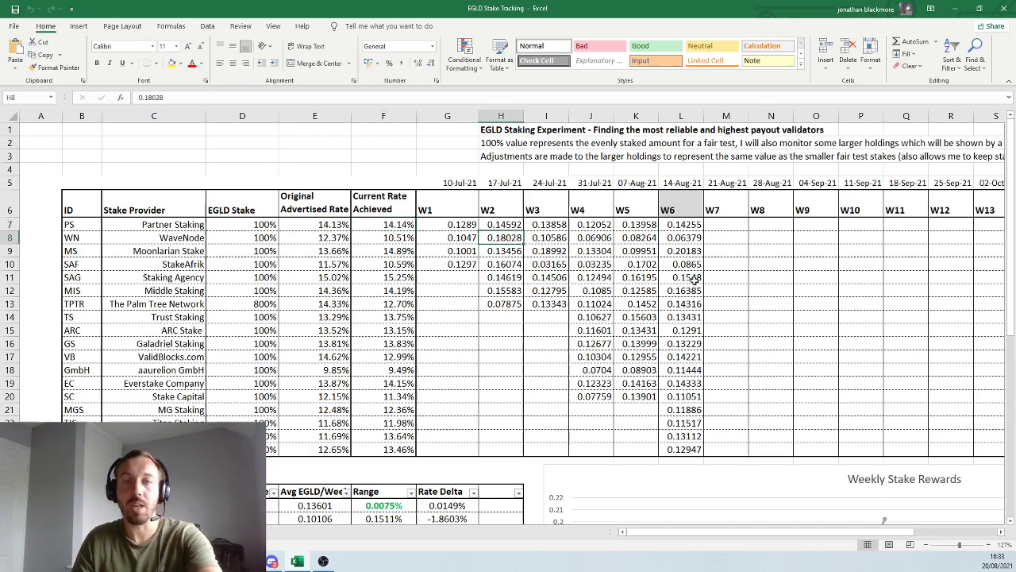
{"action": "left_click", "coordinate": [388, 265]}
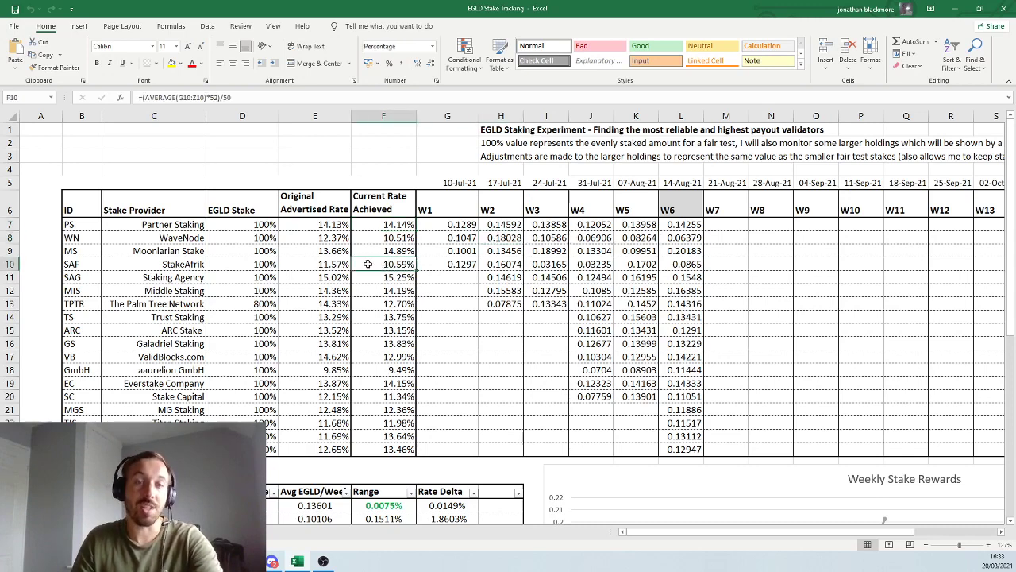
{"action": "left_click", "coordinate": [376, 240]}
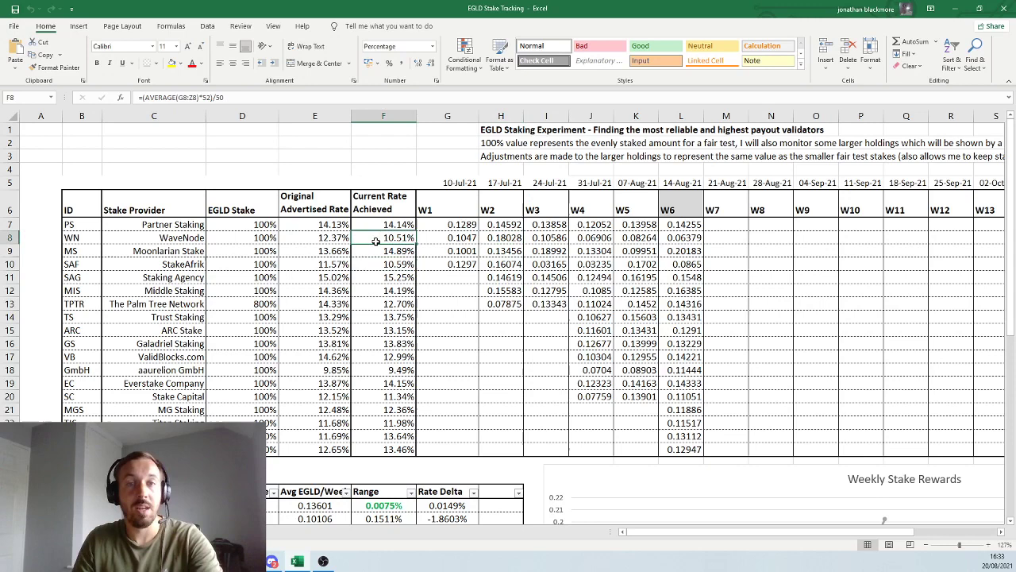
{"action": "left_click", "coordinate": [324, 240]}
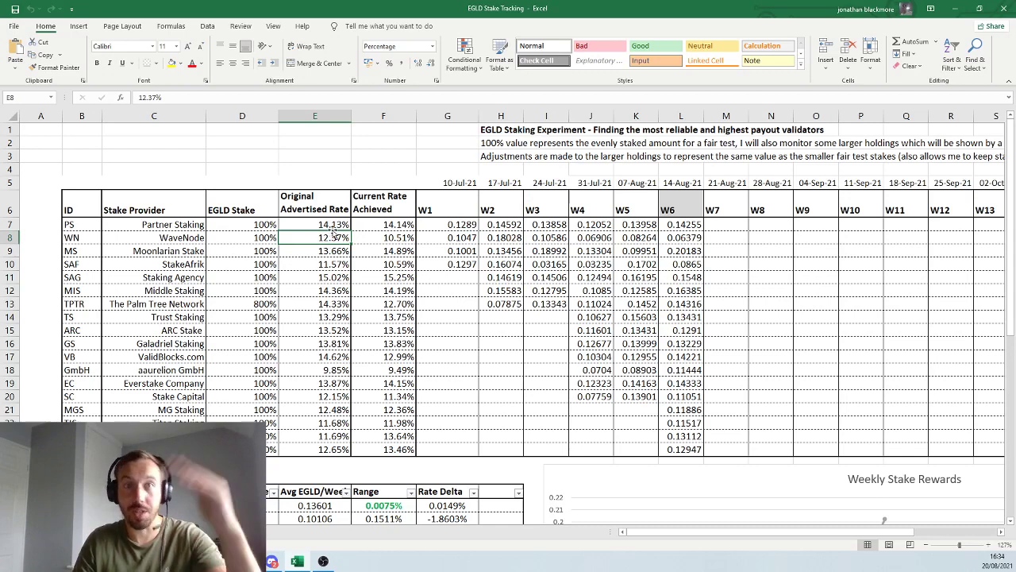
{"action": "left_click", "coordinate": [388, 237]}
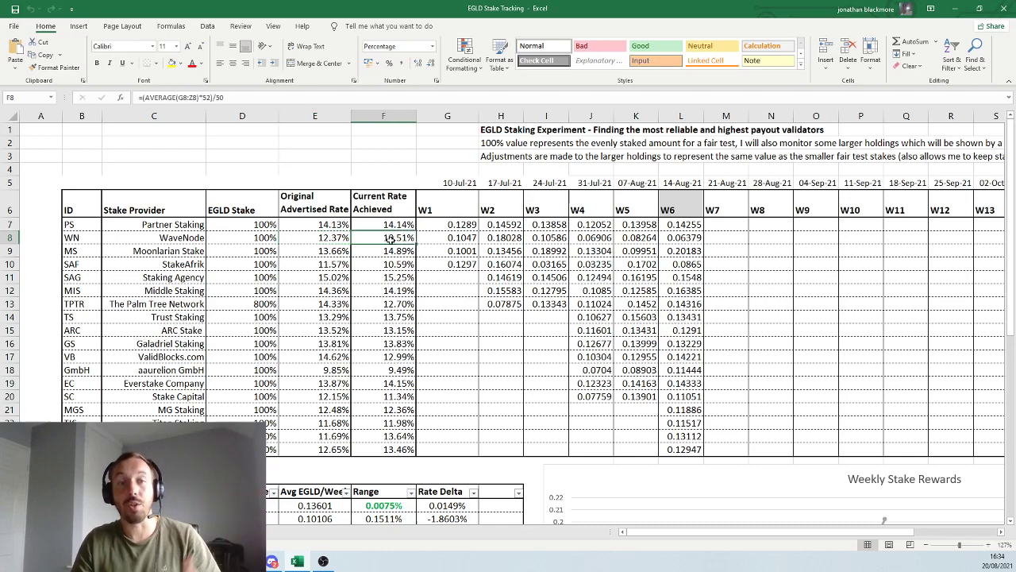
Step: Review Moonlarian Stake's row: 13.66% advertised rate, W1–W4 payouts and the F9 achieved-rate formula
{"action": "left_click_drag", "start_coordinate": [200, 251], "coordinate": [340, 252]}
{"action": "left_click", "coordinate": [338, 251]}
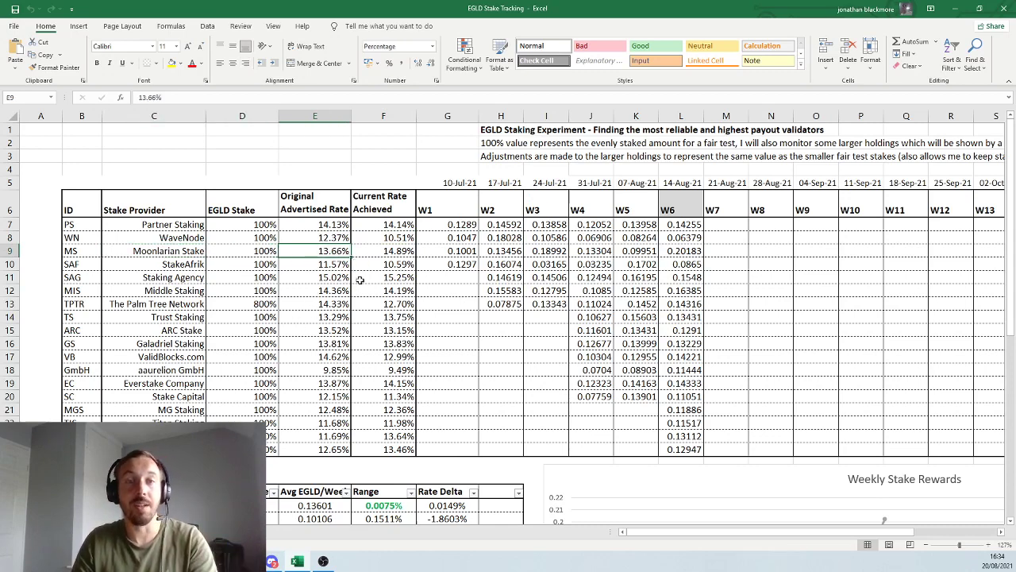
{"action": "left_click_drag", "start_coordinate": [461, 253], "coordinate": [702, 256]}
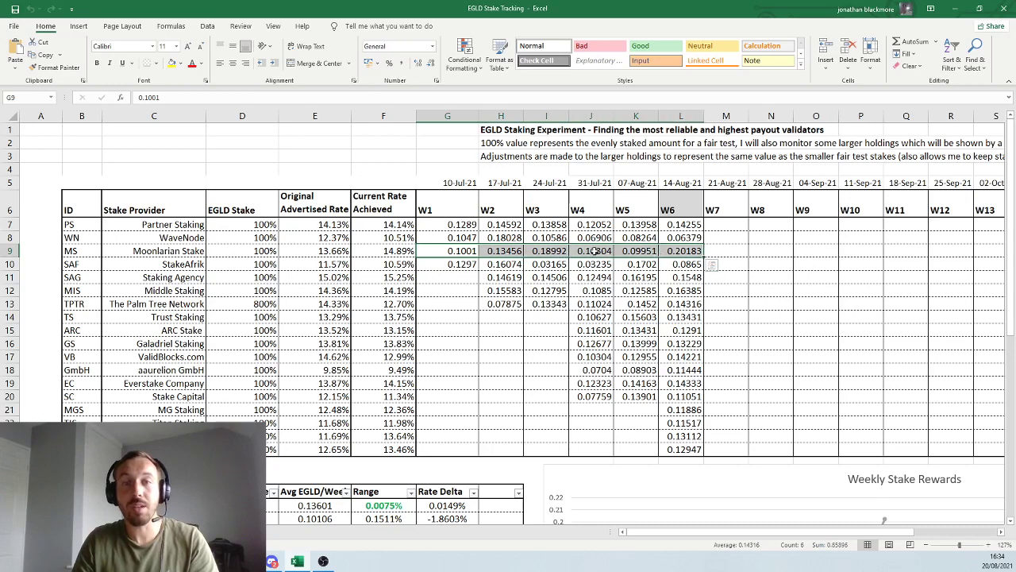
{"action": "left_click", "coordinate": [405, 253]}
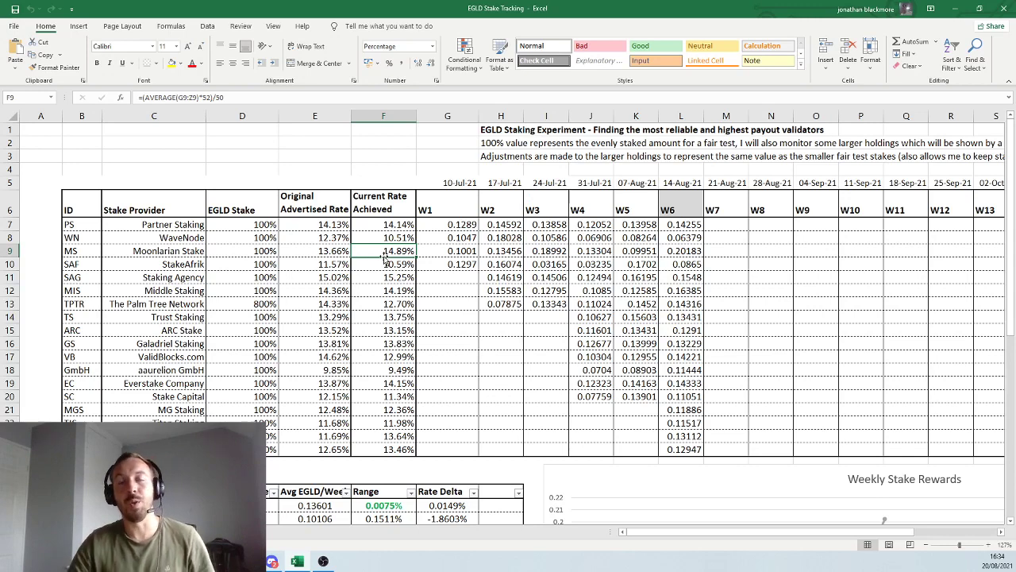
Step: Select the W1–W6 week headers, check Trust Staking's W4 payout in J14, then open the Elrond Explorer providers page
{"action": "left_click", "coordinate": [454, 209]}
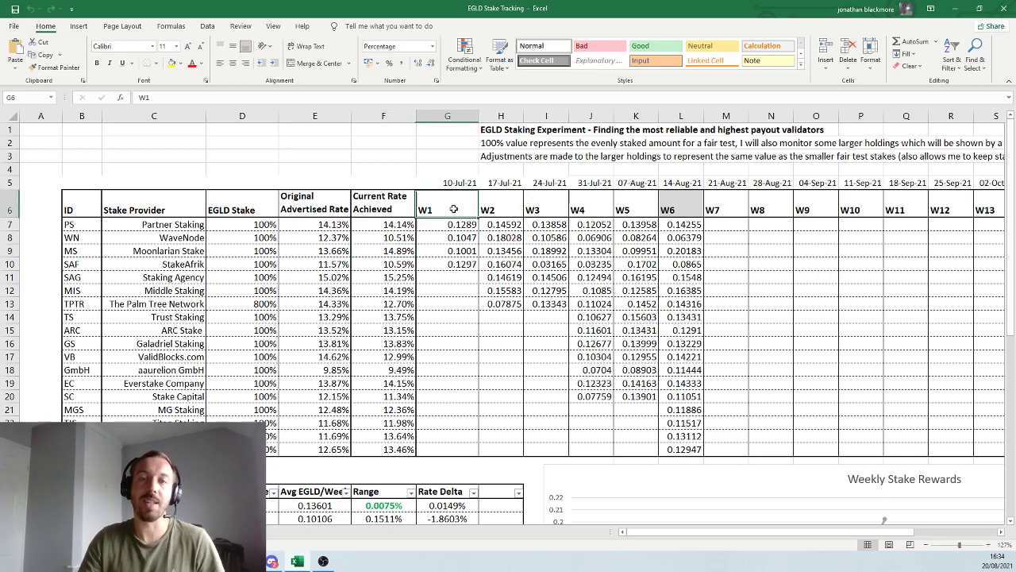
{"action": "left_click_drag", "start_coordinate": [453, 209], "coordinate": [671, 207]}
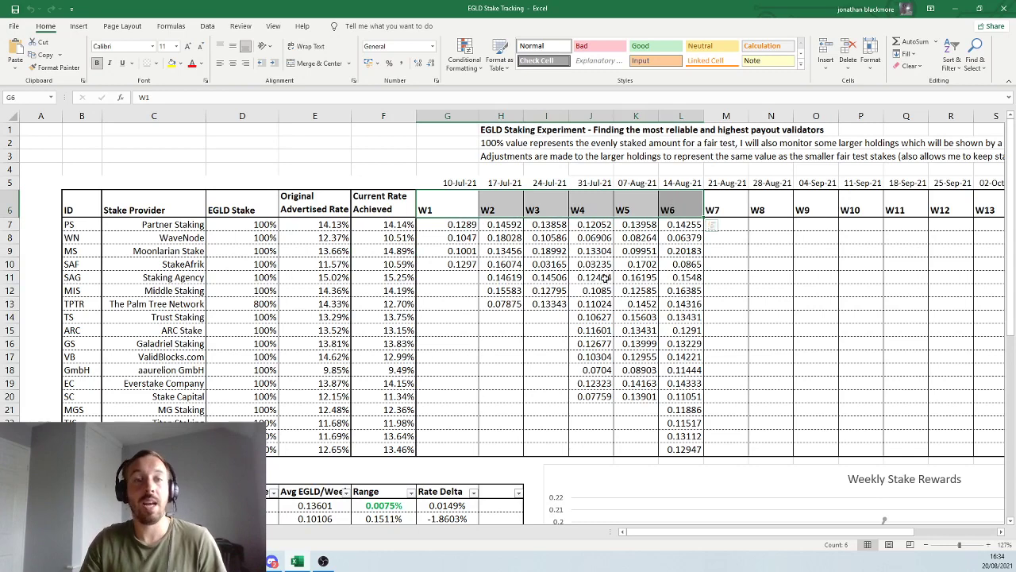
{"action": "left_click", "coordinate": [503, 318]}
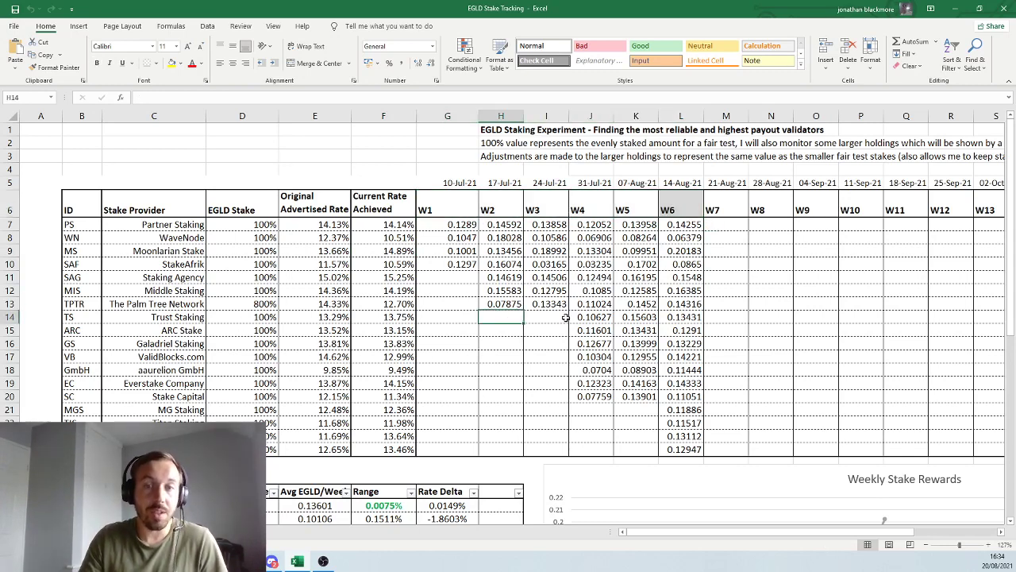
{"action": "left_click", "coordinate": [586, 317]}
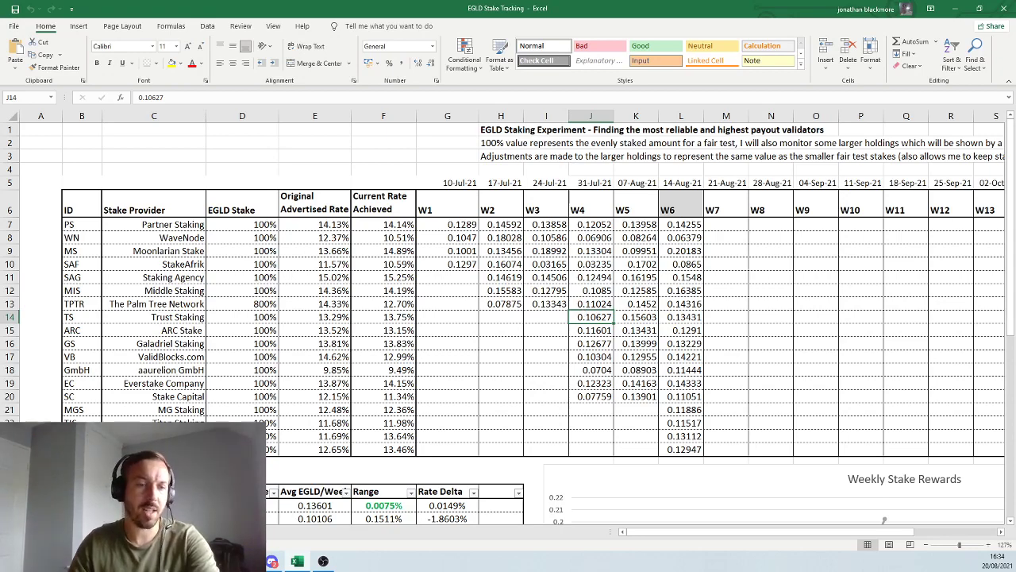
{"action": "key", "text": "alt+Tab"}
{"action": "left_click", "coordinate": [238, 12]}
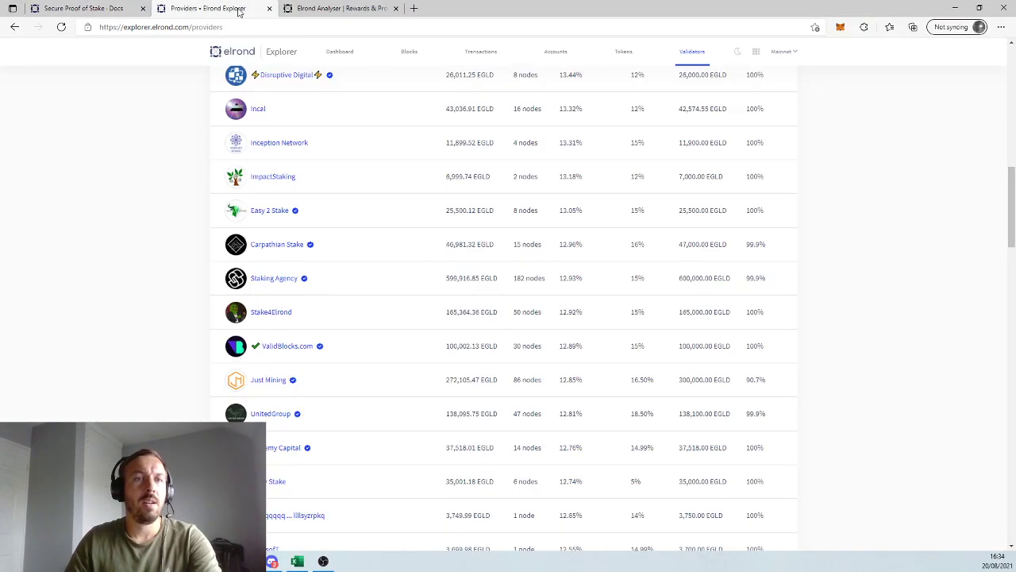
Step: Scroll to the top of the Providers page, highlight the 3200 active validators total, and return to Excel
{"action": "scroll", "coordinate": [279, 131], "scroll_direction": "up", "scroll_amount": 15}
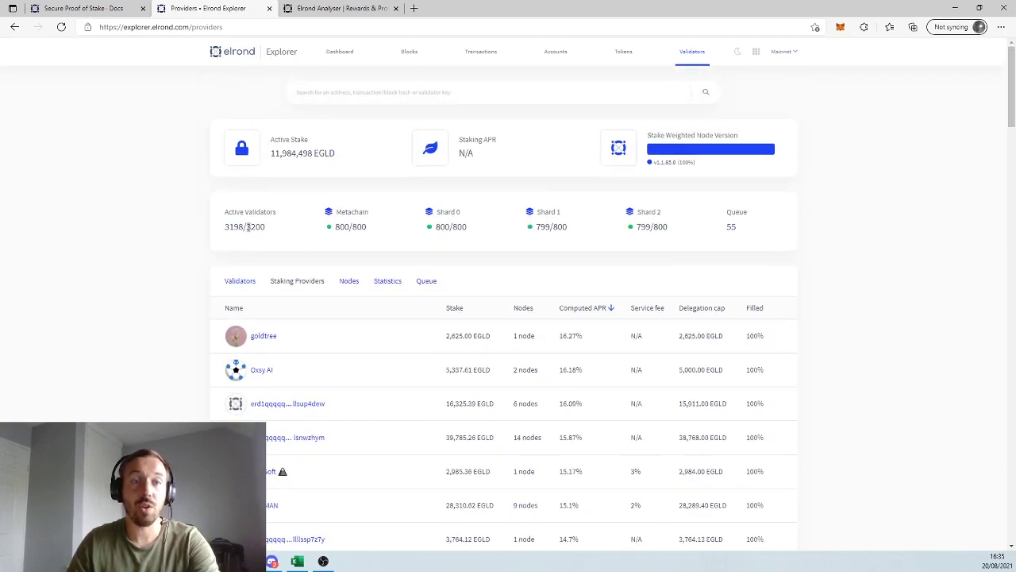
{"action": "left_click_drag", "start_coordinate": [247, 227], "coordinate": [268, 227]}
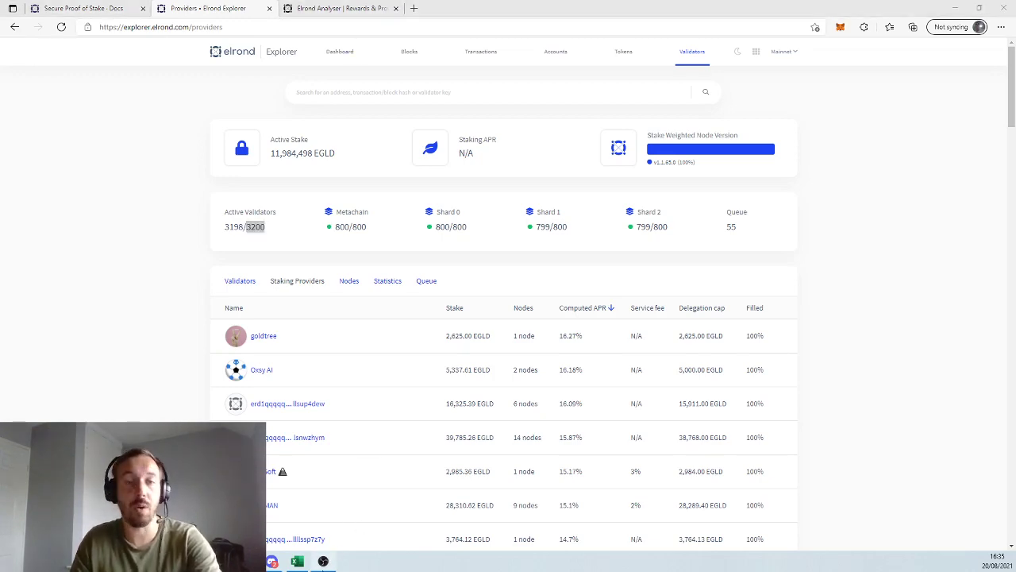
{"action": "key", "text": "alt+Tab"}
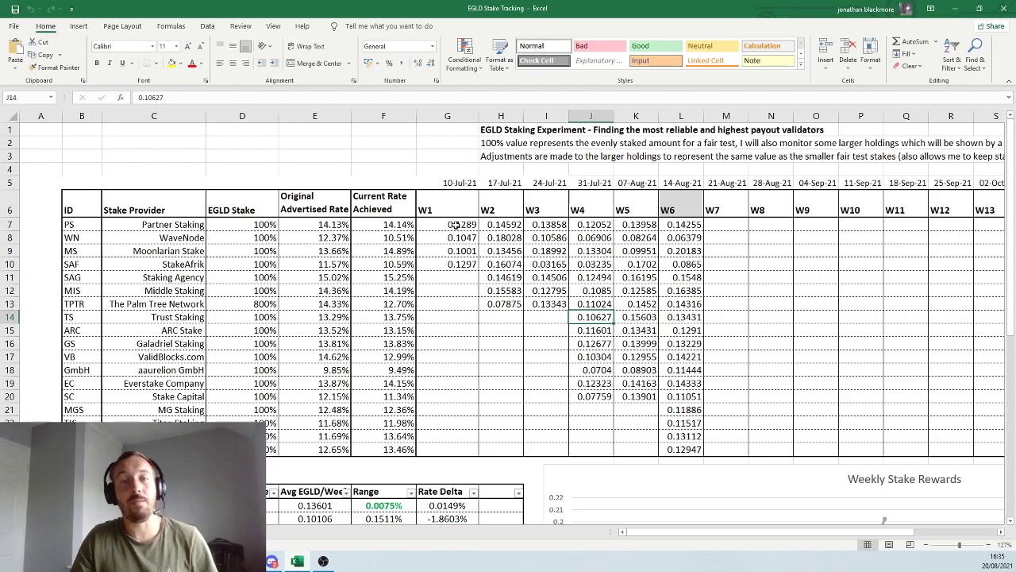
{"action": "left_click_drag", "start_coordinate": [456, 226], "coordinate": [653, 225]}
{"action": "scroll", "coordinate": [653, 224], "scroll_direction": "down", "scroll_amount": 6}
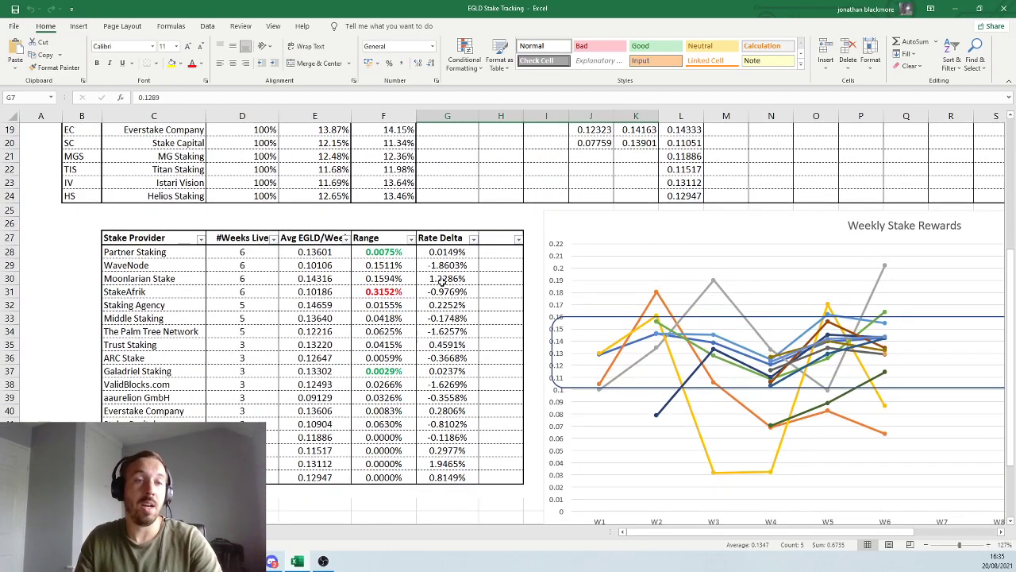
{"action": "left_click_drag", "start_coordinate": [239, 253], "coordinate": [241, 400]}
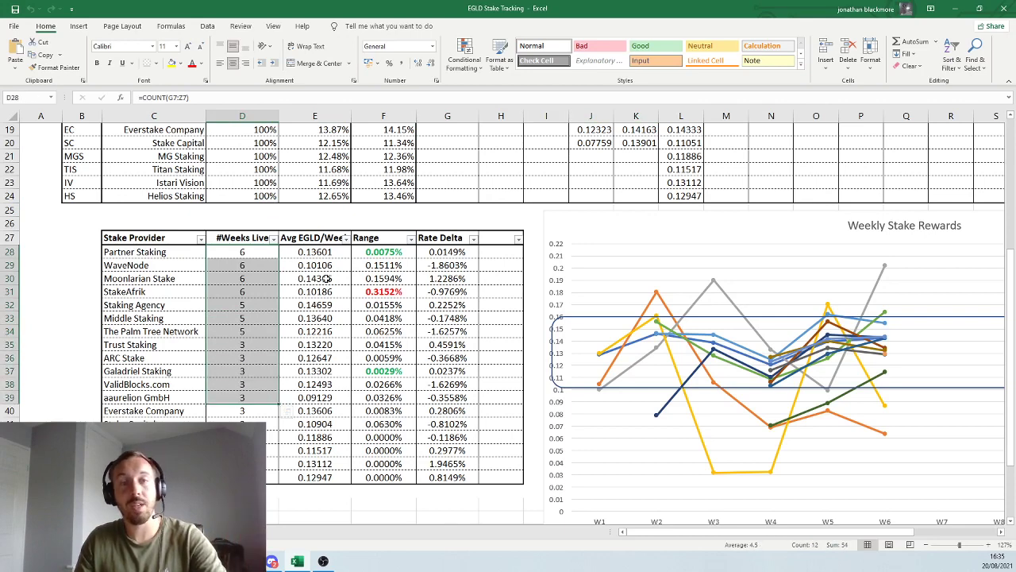
{"action": "left_click_drag", "start_coordinate": [317, 253], "coordinate": [327, 294]}
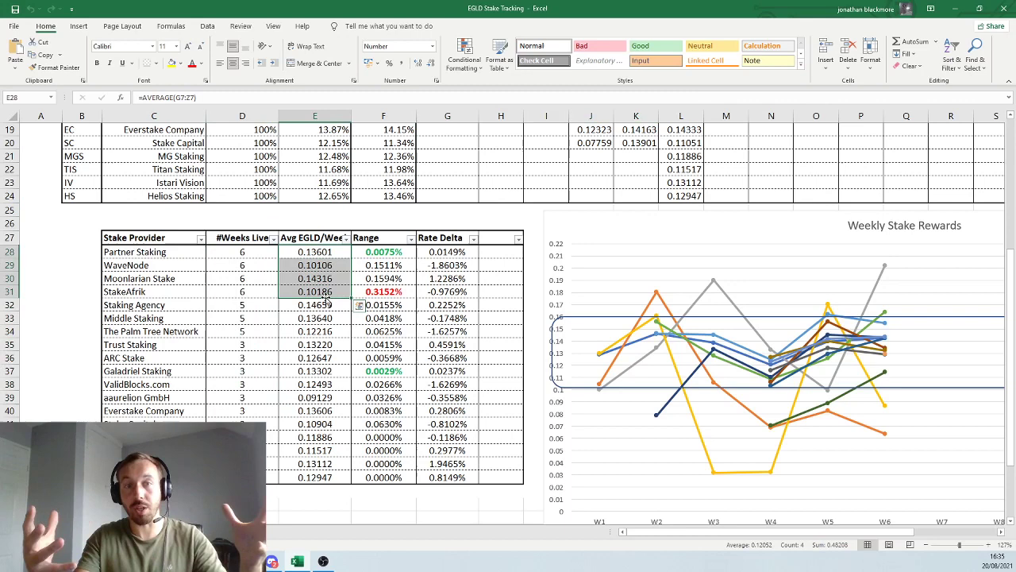
{"action": "left_click", "coordinate": [393, 252]}
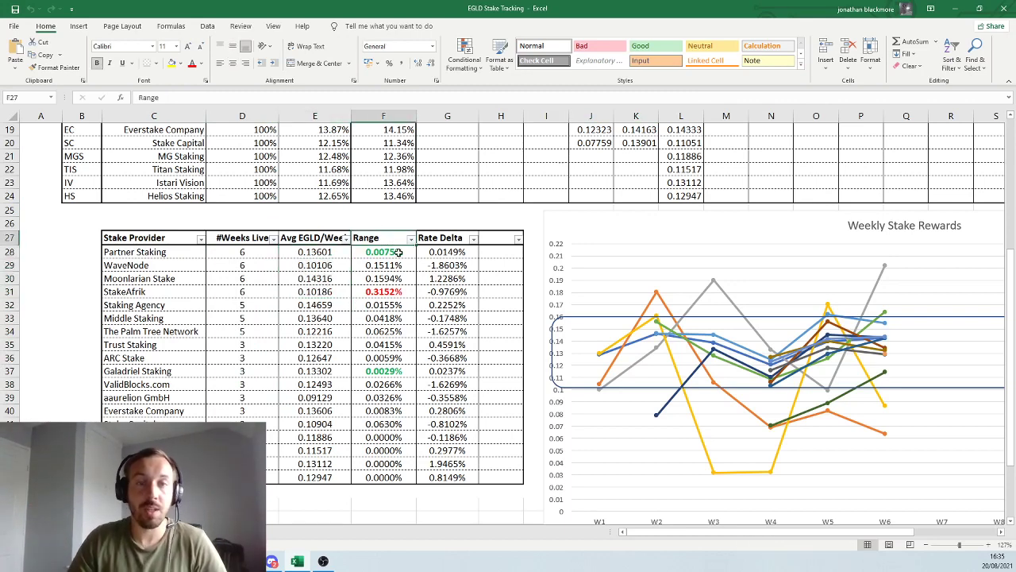
{"action": "left_click", "coordinate": [397, 371], "text": "ctrl"}
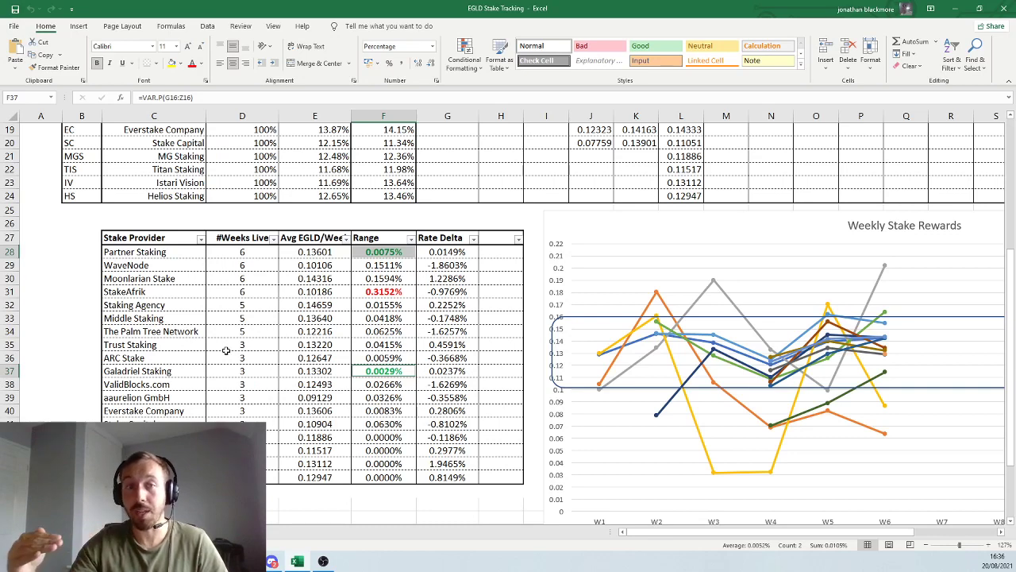
{"action": "left_click", "coordinate": [158, 293]}
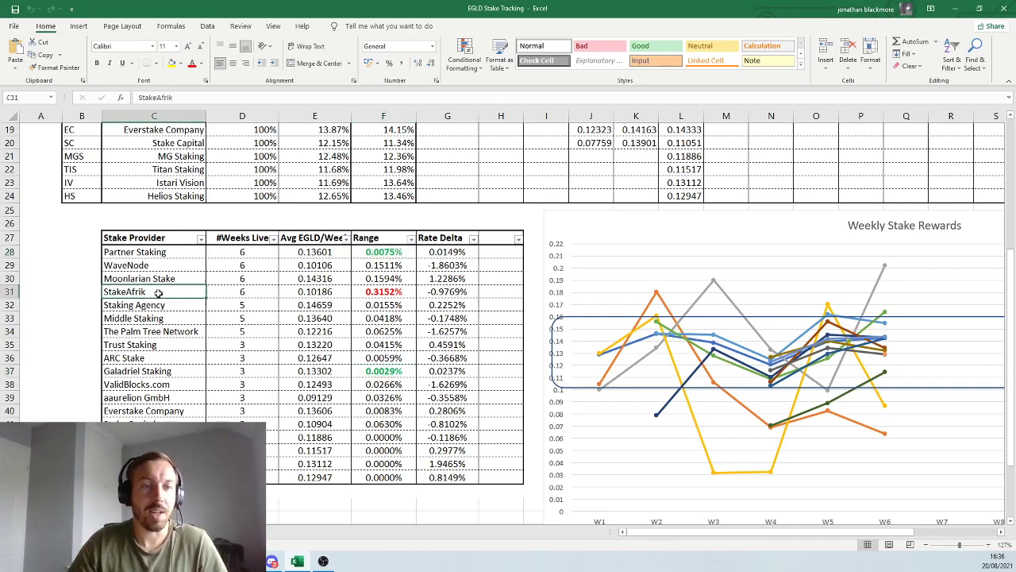
{"action": "left_click", "coordinate": [389, 295]}
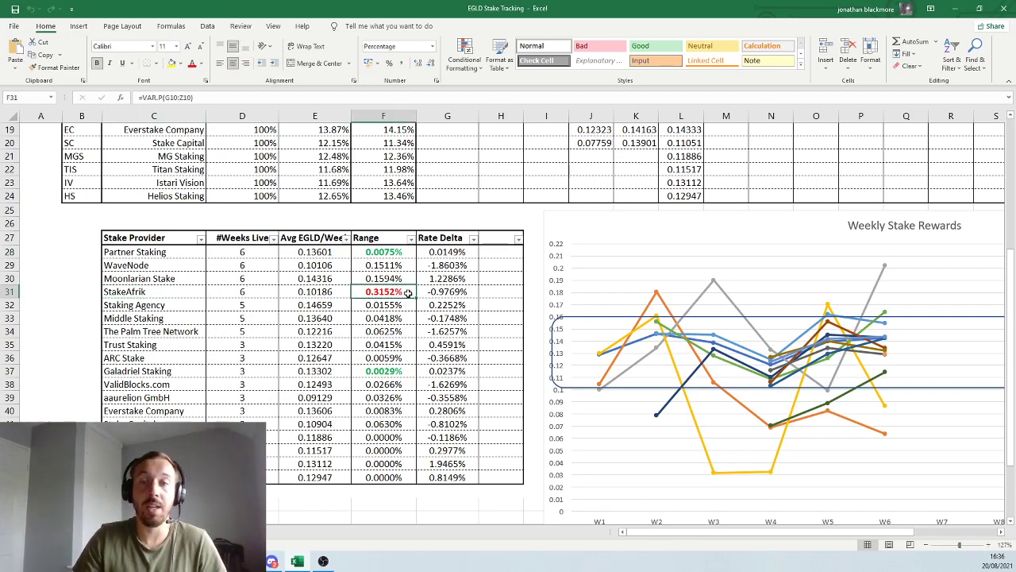
{"action": "scroll", "coordinate": [503, 245], "scroll_direction": "down", "scroll_amount": 2}
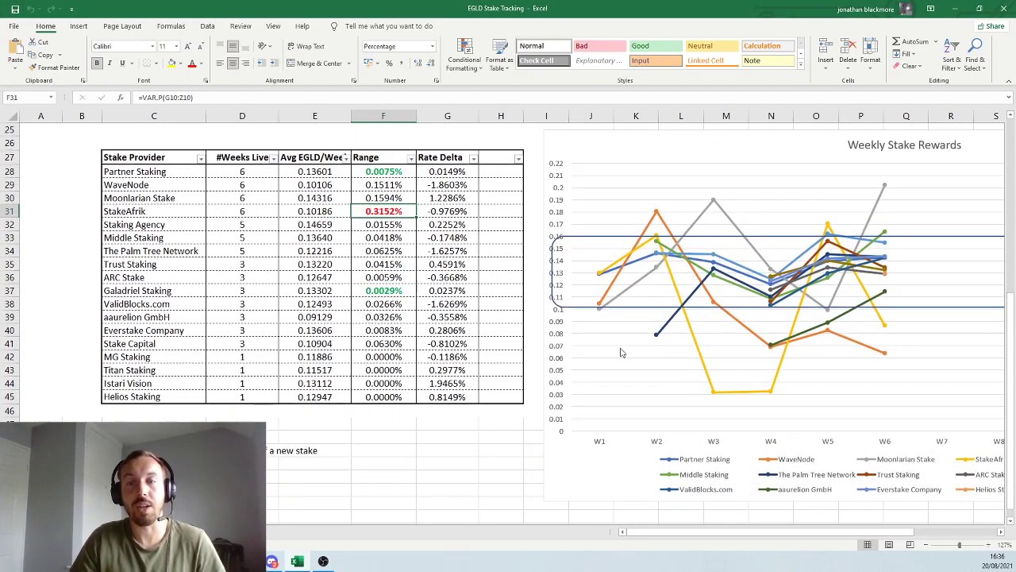
{"action": "left_click_drag", "start_coordinate": [832, 536], "coordinate": [913, 536]}
{"action": "scroll", "coordinate": [123, 405], "scroll_direction": "up", "scroll_amount": 1}
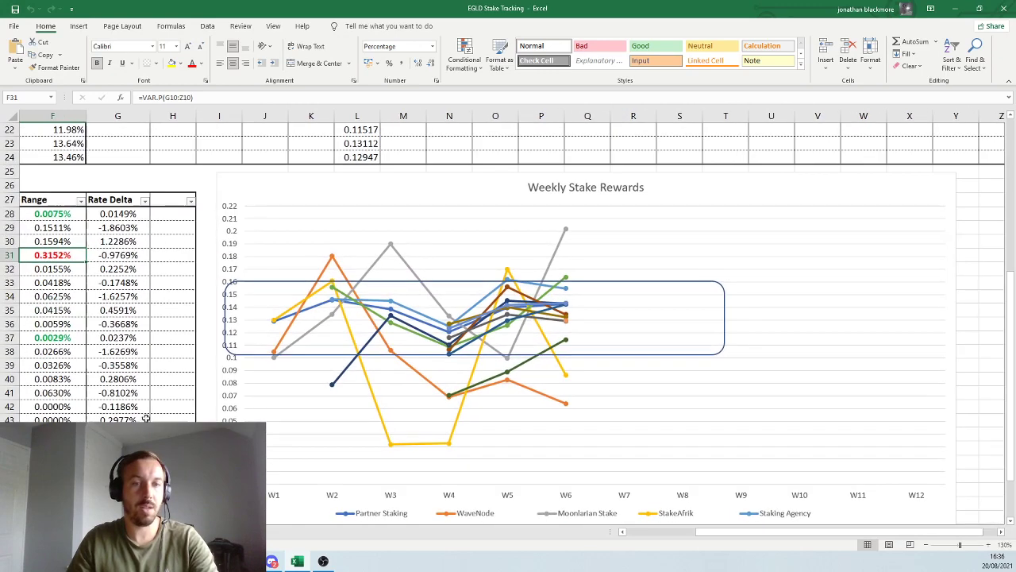
{"action": "left_click", "coordinate": [373, 400]}
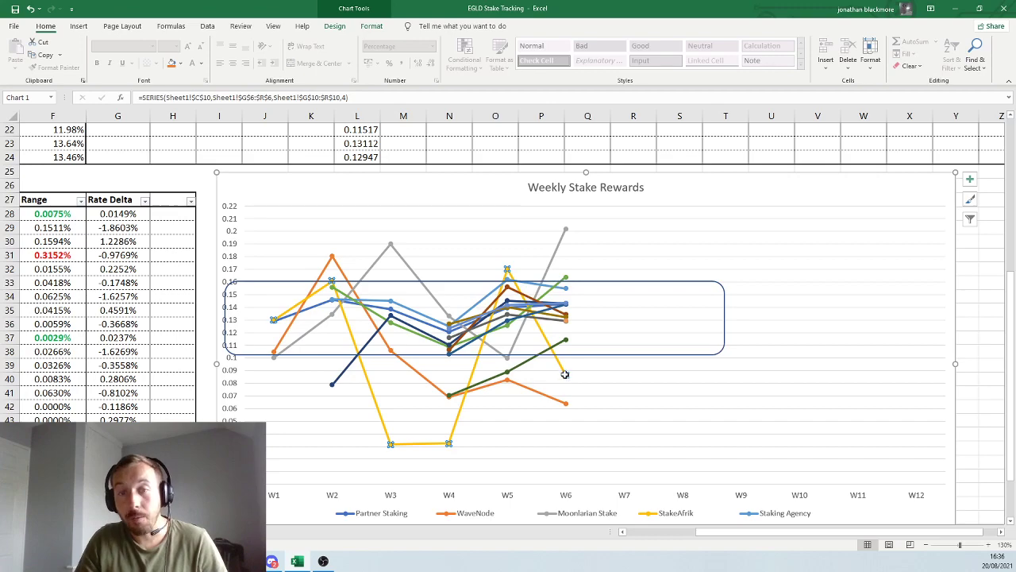
{"action": "mouse_move", "coordinate": [567, 374]}
{"action": "left_click_drag", "start_coordinate": [721, 538], "coordinate": [653, 538]}
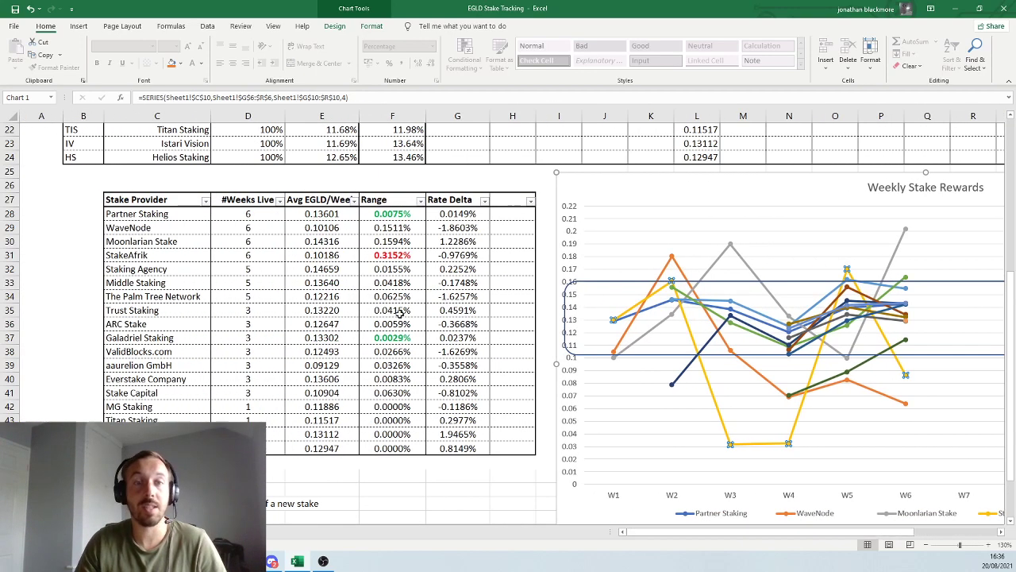
{"action": "left_click", "coordinate": [302, 256]}
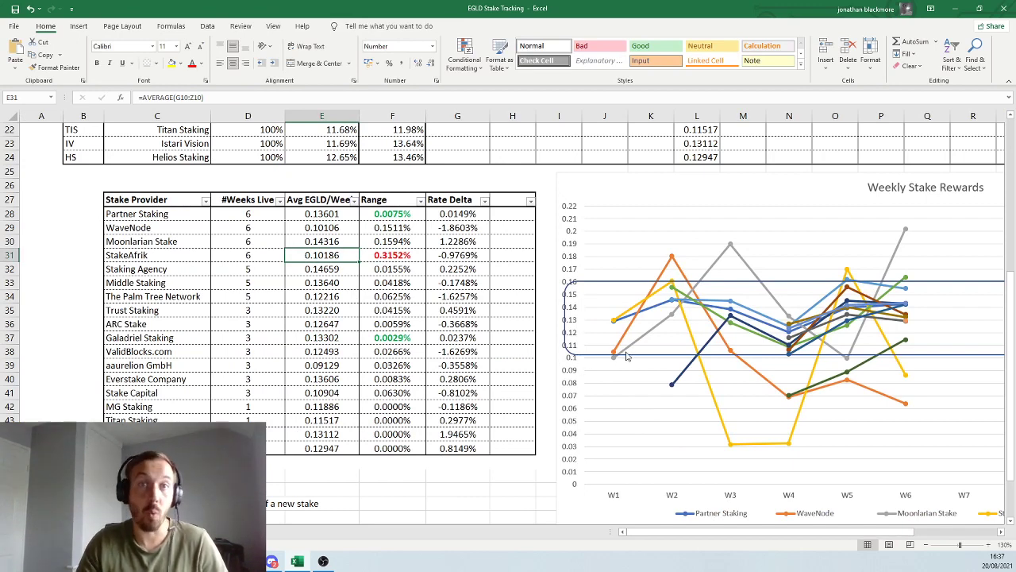
{"action": "mouse_move", "coordinate": [627, 358]}
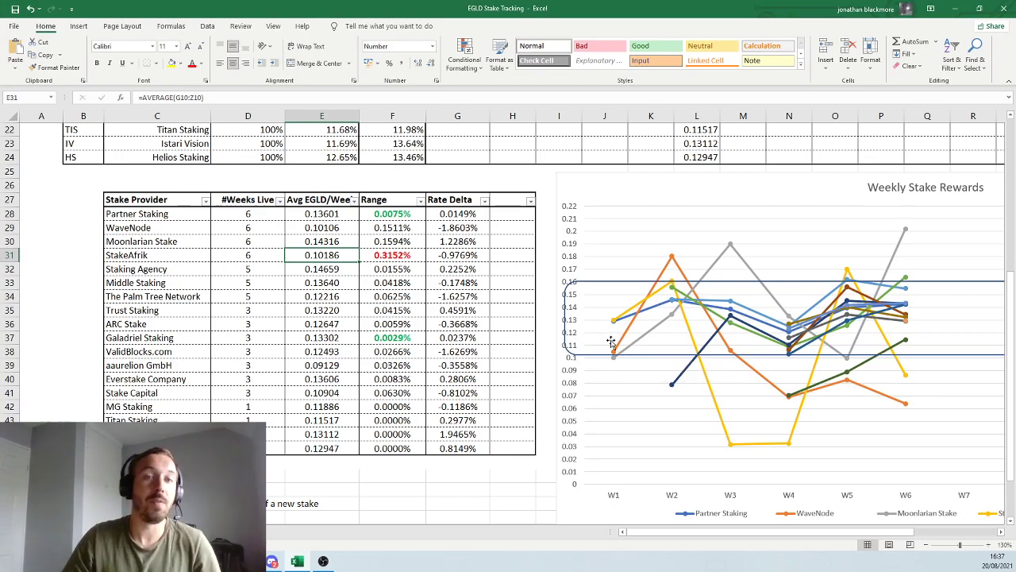
{"action": "left_click", "coordinate": [444, 199]}
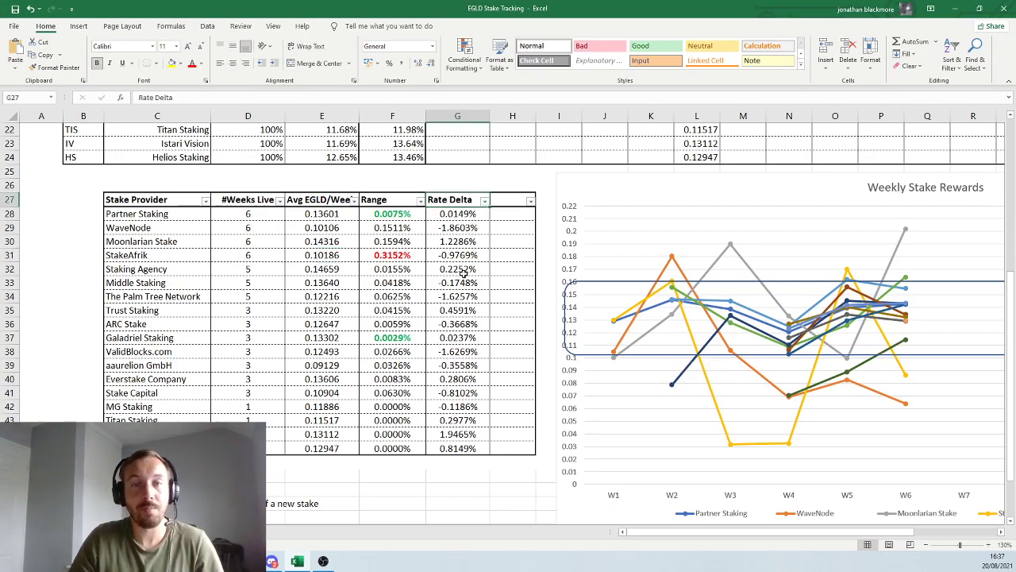
{"action": "scroll", "coordinate": [464, 274], "scroll_direction": "up", "scroll_amount": 2}
{"action": "scroll", "coordinate": [469, 314], "scroll_direction": "up", "scroll_amount": 5}
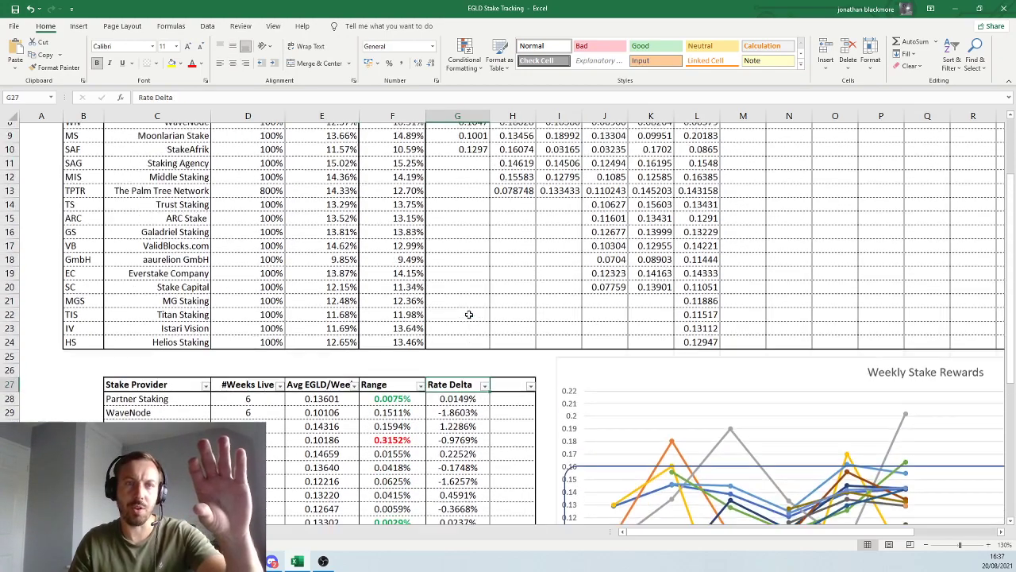
{"action": "scroll", "coordinate": [468, 316], "scroll_direction": "down", "scroll_amount": 4}
{"action": "scroll", "coordinate": [469, 318], "scroll_direction": "down", "scroll_amount": 1}
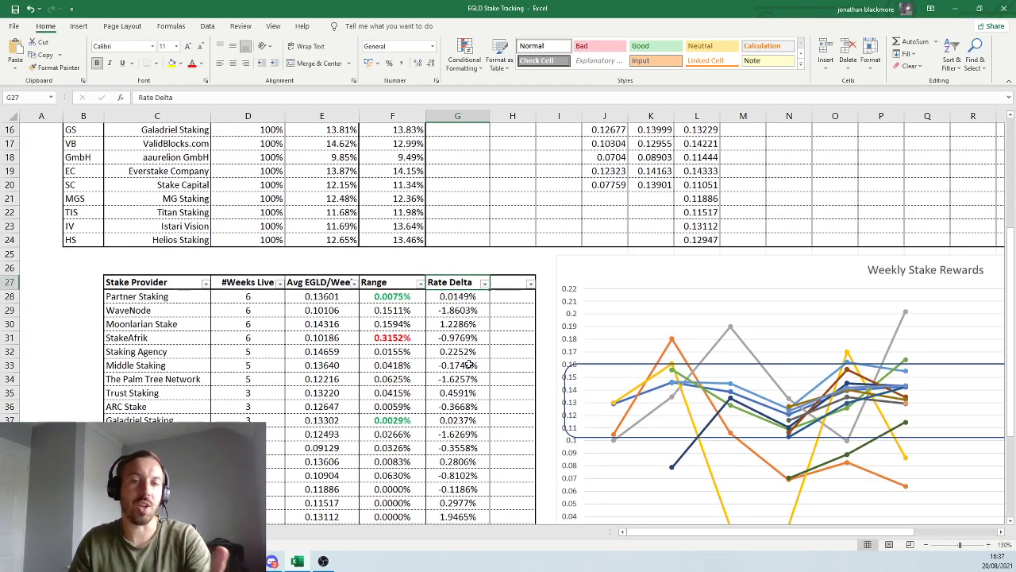
{"action": "left_click", "coordinate": [451, 321]}
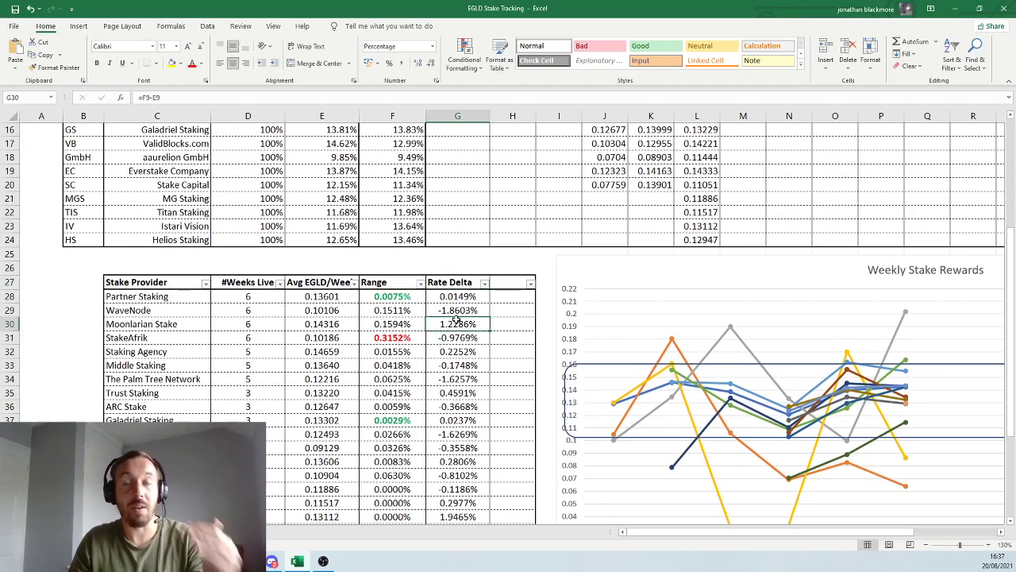
{"action": "left_click", "coordinate": [461, 309]}
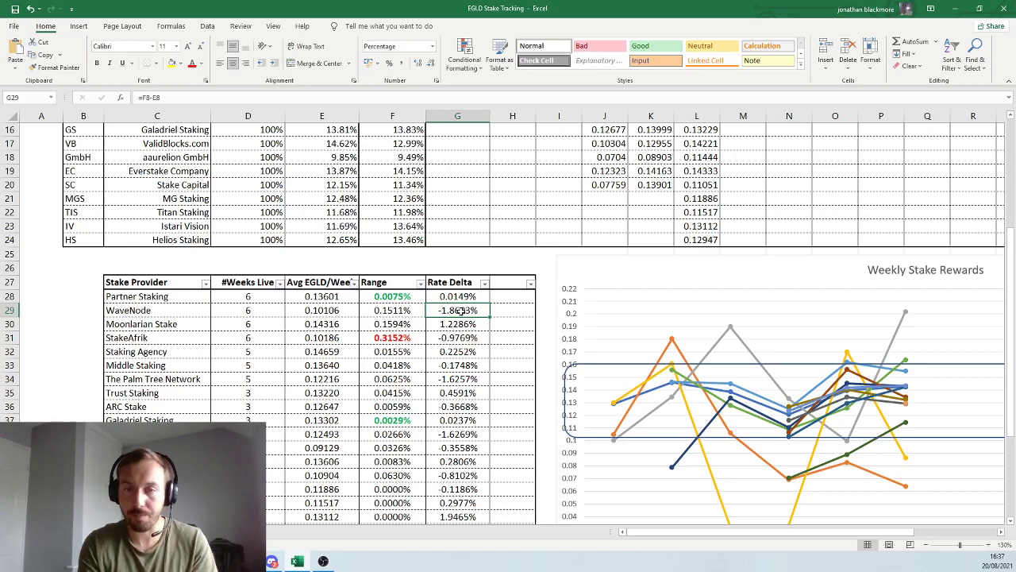
Step: Scroll so the summary table sits beside the Weekly Stake Rewards chart, and select the Partner Staking line
{"action": "scroll", "coordinate": [469, 231], "scroll_direction": "down", "scroll_amount": 3}
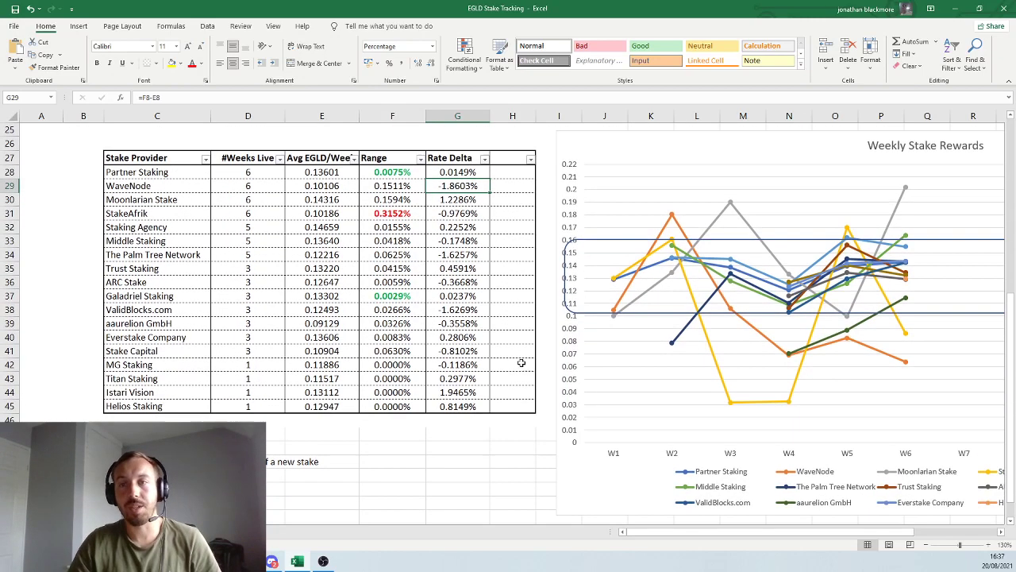
{"action": "scroll", "coordinate": [636, 476], "scroll_direction": "right", "scroll_amount": 5}
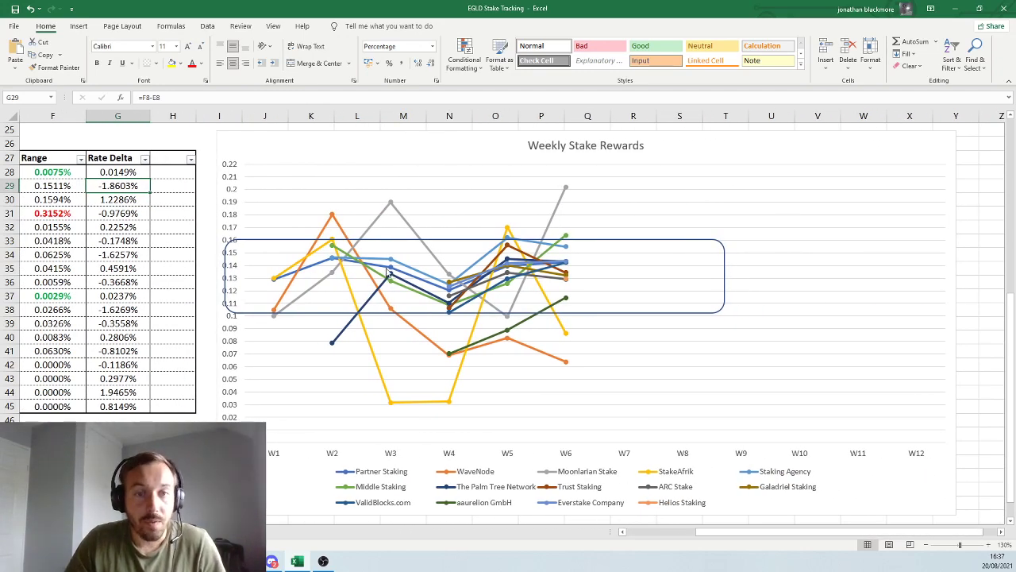
{"action": "left_click", "coordinate": [389, 270]}
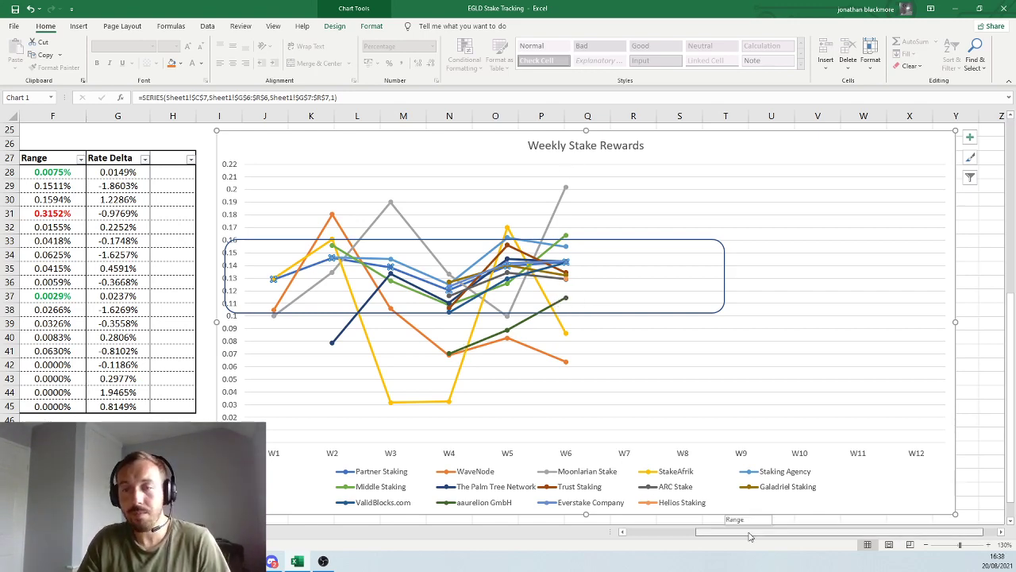
{"action": "left_click_drag", "start_coordinate": [751, 536], "coordinate": [672, 536]}
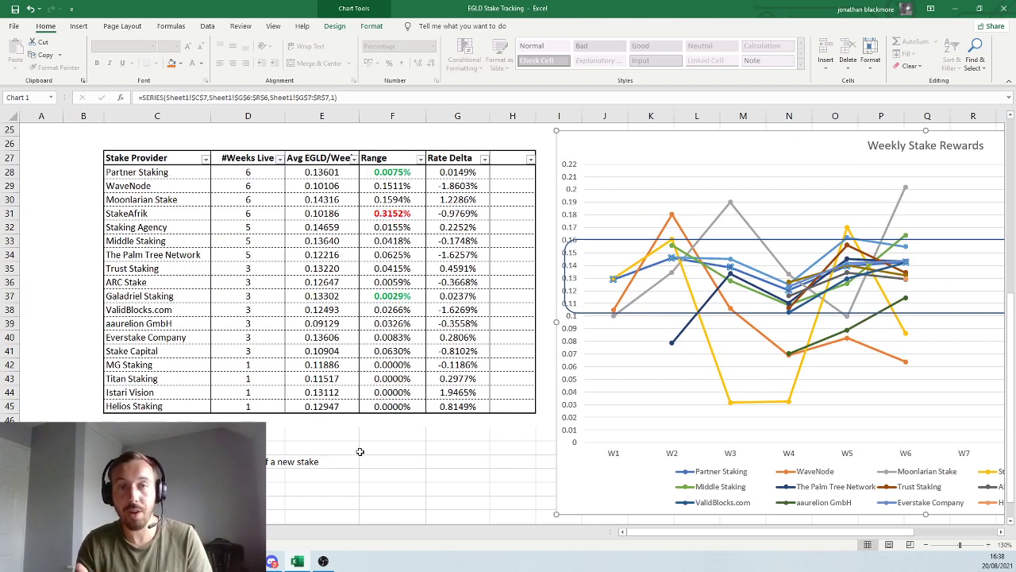
Step: Mark the Partner Staking, Moonlarian Stake, Staking Agency and Middle Staking rows in the summary table
{"action": "left_click", "coordinate": [314, 198]}
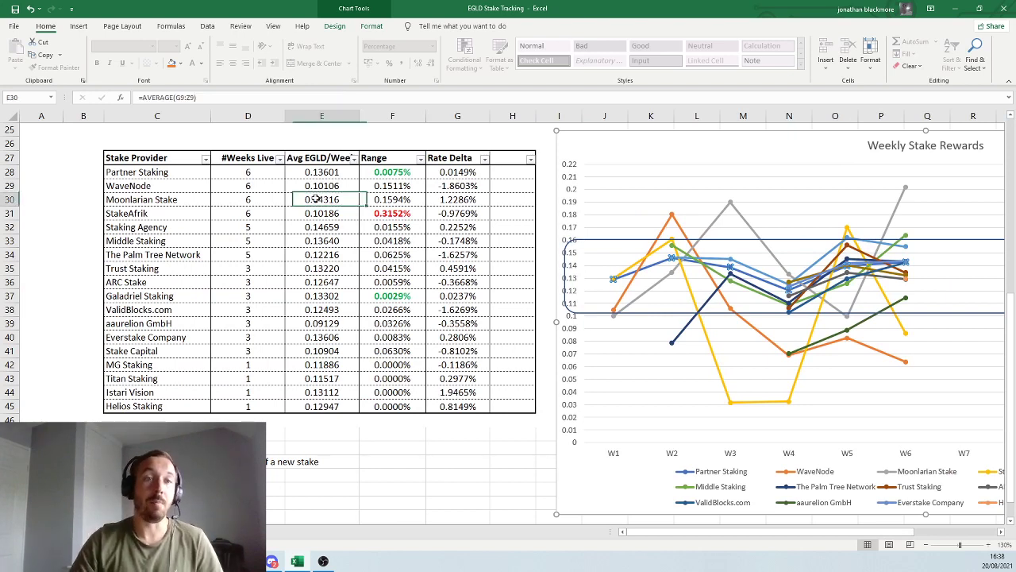
{"action": "left_click", "coordinate": [196, 174]}
{"action": "left_click_drag", "start_coordinate": [196, 173], "coordinate": [401, 172]}
{"action": "left_click_drag", "start_coordinate": [183, 197], "coordinate": [380, 200]}
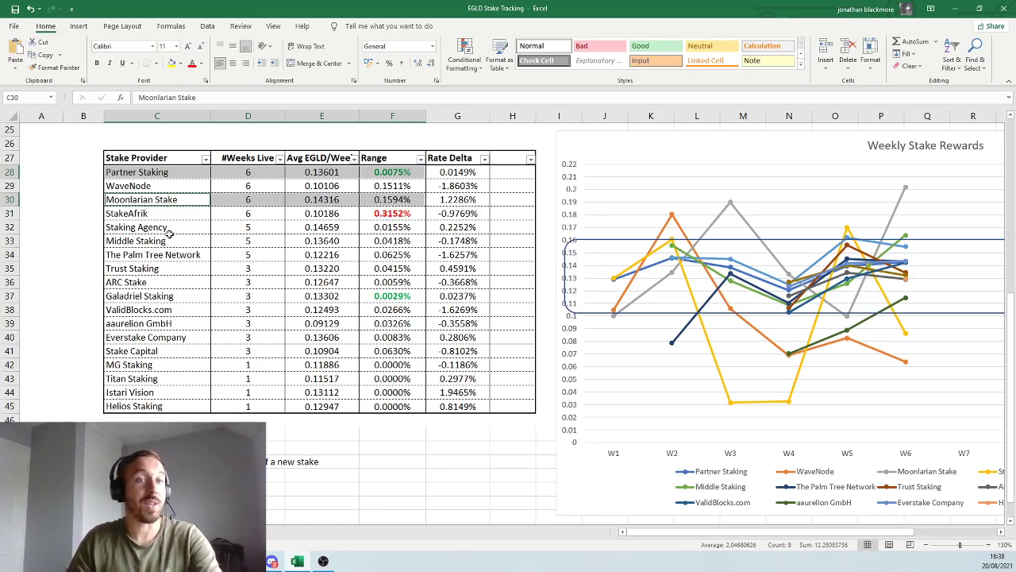
{"action": "left_click_drag", "start_coordinate": [167, 228], "coordinate": [401, 228]}
{"action": "left_click_drag", "start_coordinate": [191, 240], "coordinate": [371, 241]}
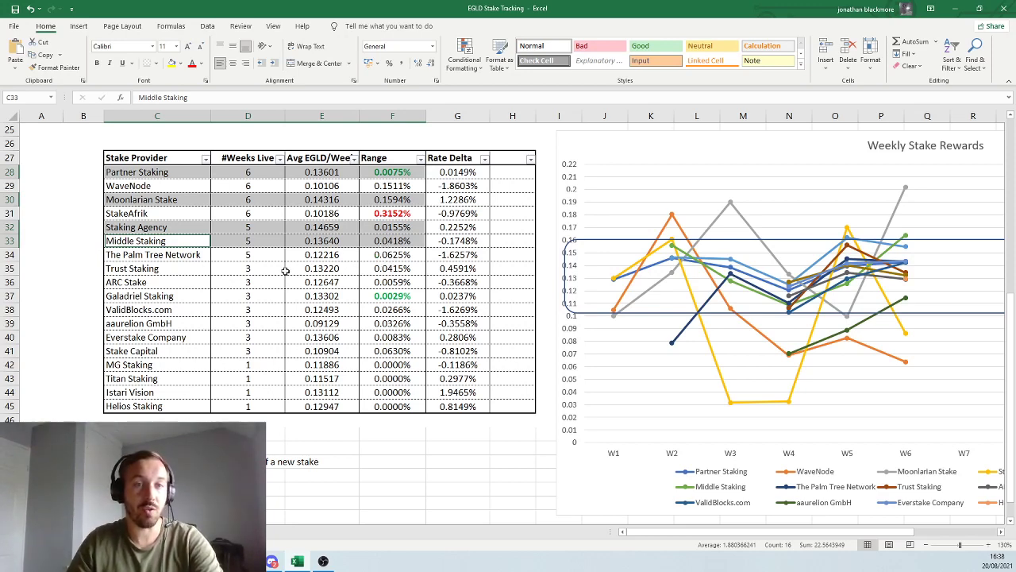
Step: Mark the Trust Staking, ARC Stake and Galadriel Staking entries and check Galadriel's range formula
{"action": "left_click_drag", "start_coordinate": [202, 274], "coordinate": [333, 269]}
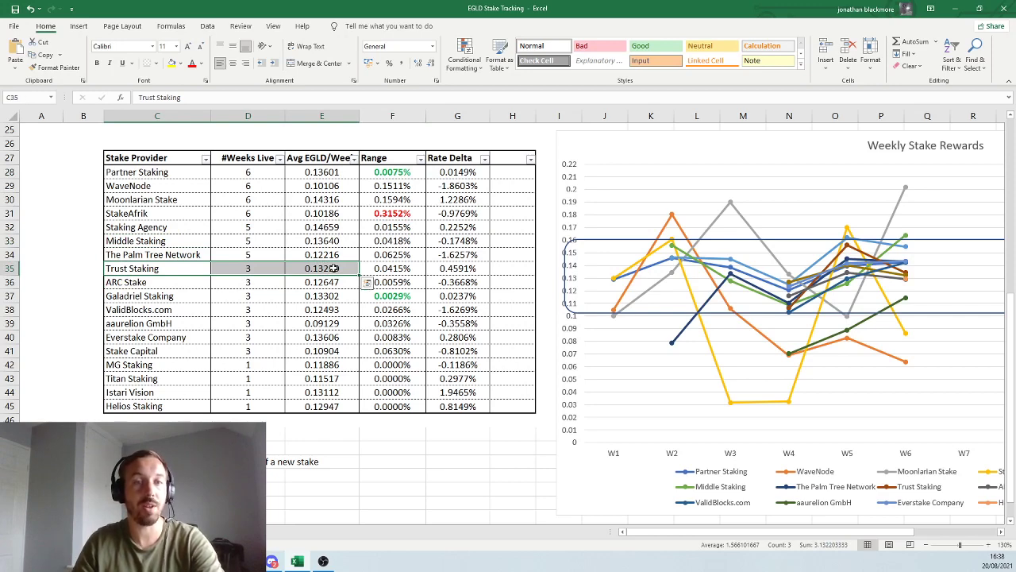
{"action": "left_click", "coordinate": [178, 296]}
{"action": "left_click_drag", "start_coordinate": [185, 296], "coordinate": [322, 295]}
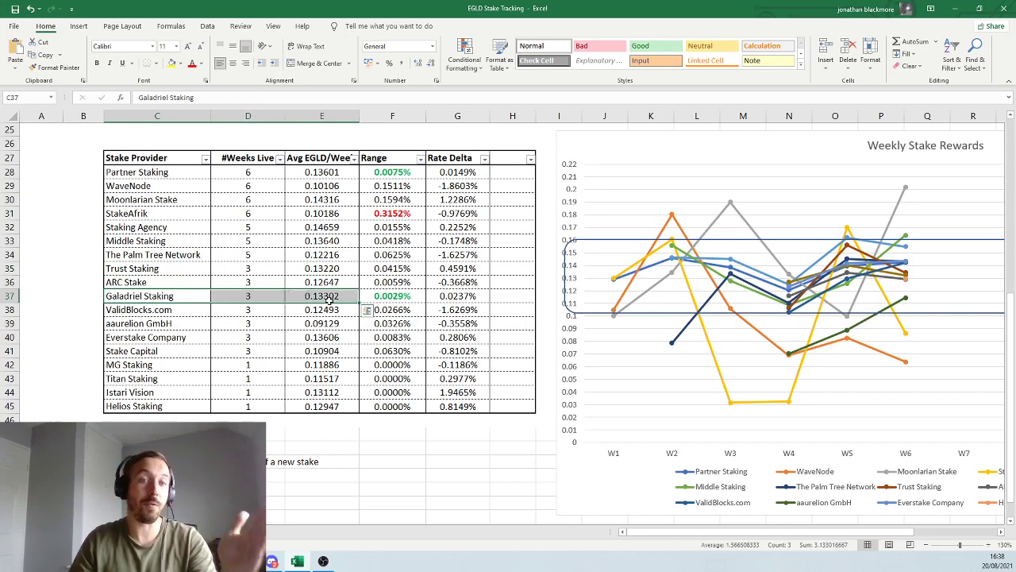
{"action": "left_click", "coordinate": [382, 295]}
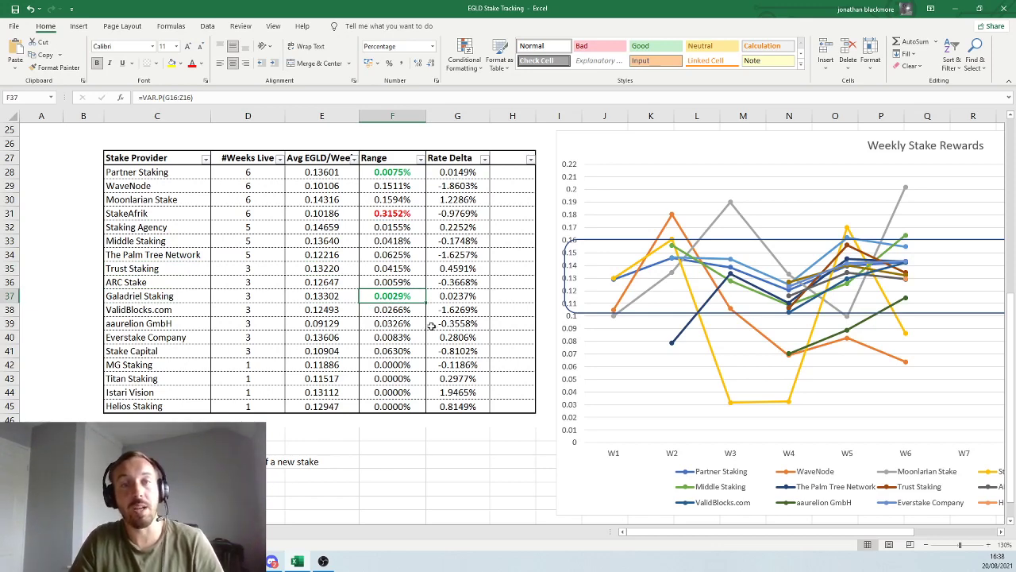
{"action": "scroll", "coordinate": [433, 326], "scroll_direction": "up", "scroll_amount": 3}
Step: Clear the selection and select all the Current Rate Achieved figures in column F
{"action": "scroll", "coordinate": [424, 324], "scroll_direction": "up", "scroll_amount": 5}
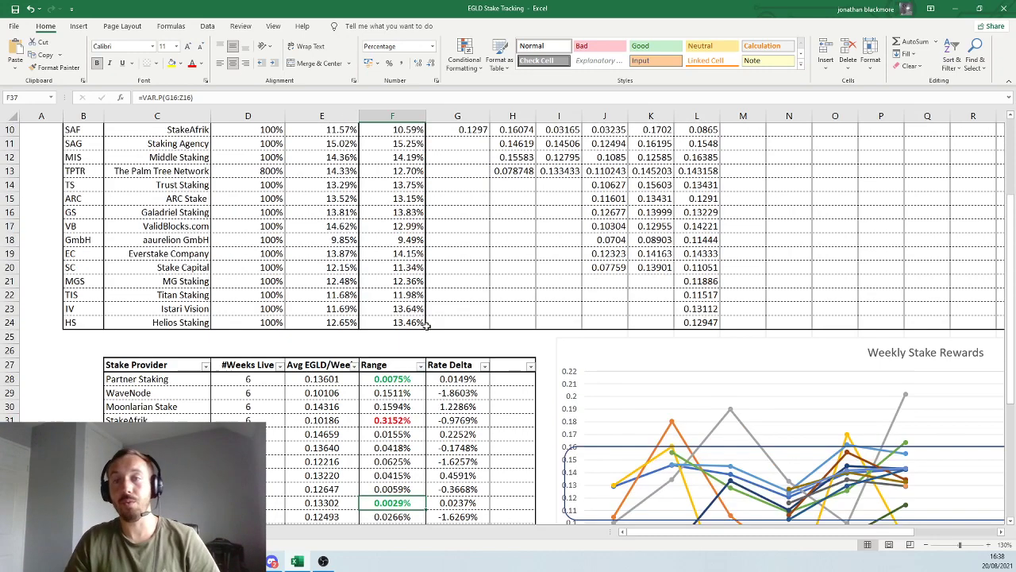
{"action": "left_click", "coordinate": [221, 170]}
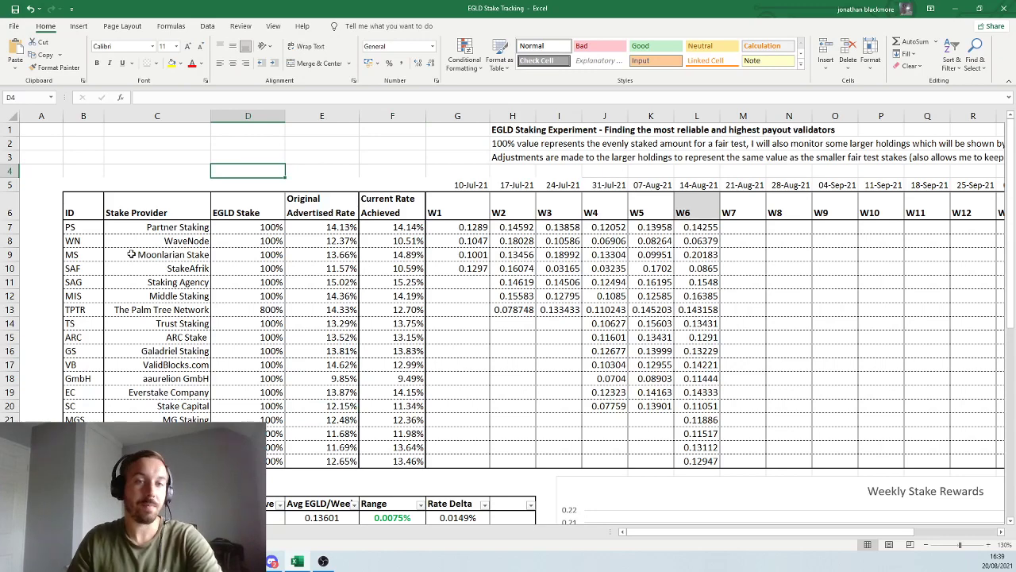
{"action": "scroll", "coordinate": [132, 255], "scroll_direction": "up", "scroll_amount": 1, "text": "ctrl"}
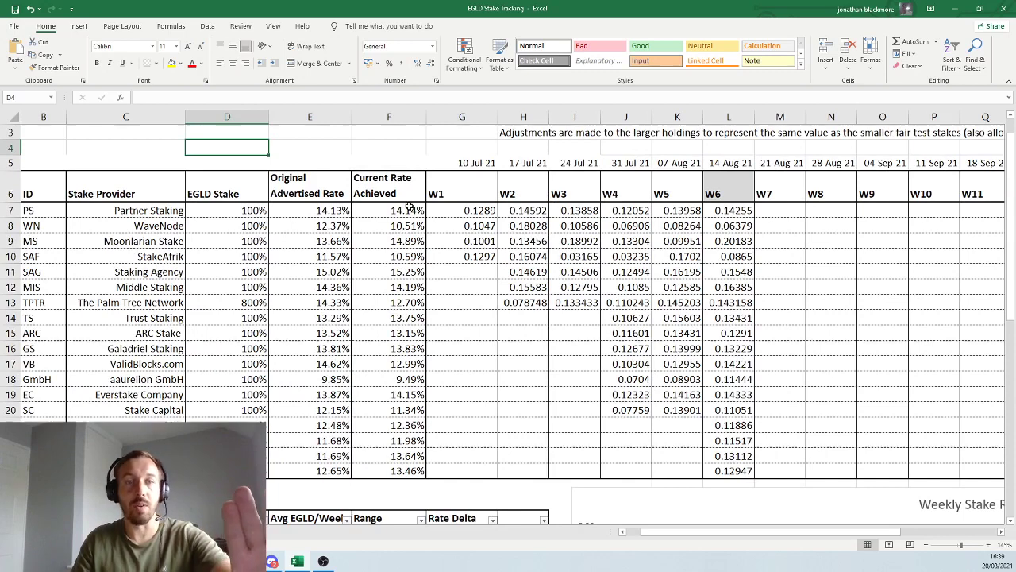
{"action": "left_click_drag", "start_coordinate": [409, 209], "coordinate": [396, 461]}
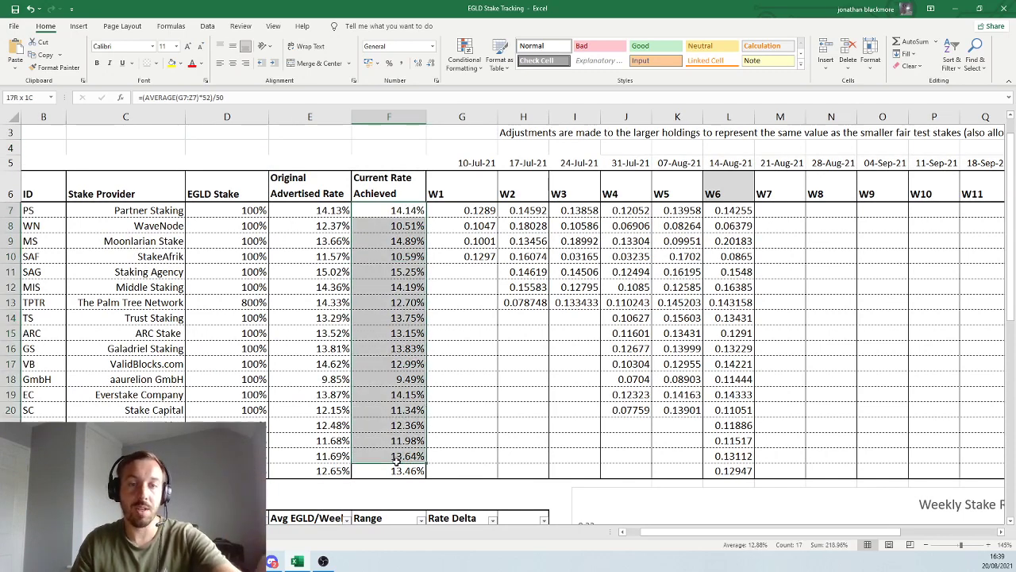
Step: Highlight WaveNode's weekly rewards and Staking Agency's W2–W6 rewards, then switch to the Secure Proof of Stake docs
{"action": "mouse_move", "coordinate": [477, 210]}
{"action": "left_mouse_down"}
{"action": "mouse_move", "coordinate": [697, 225]}
{"action": "mouse_move", "coordinate": [726, 211]}
{"action": "mouse_move", "coordinate": [477, 225]}
{"action": "left_mouse_up"}
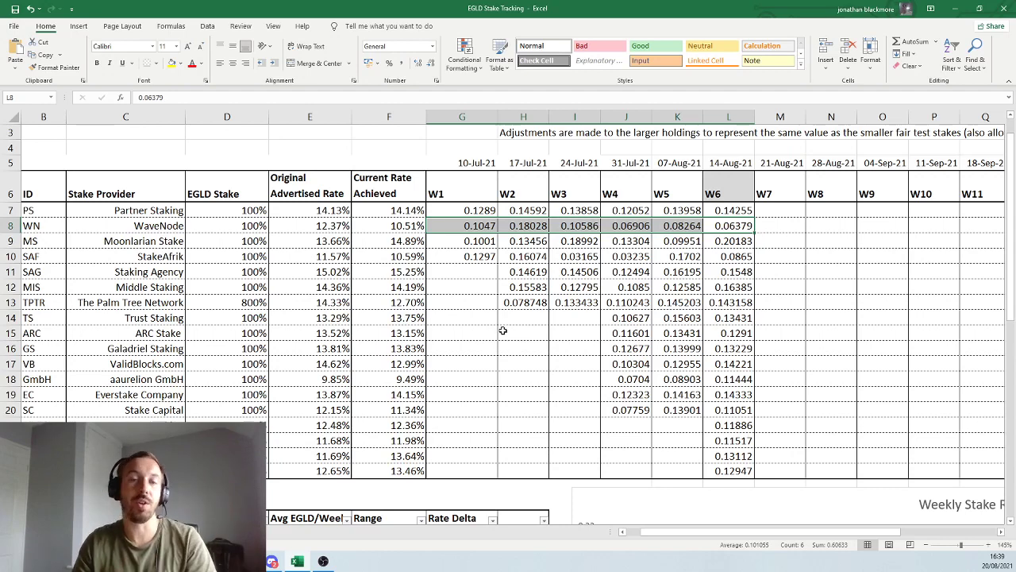
{"action": "left_click", "coordinate": [533, 272]}
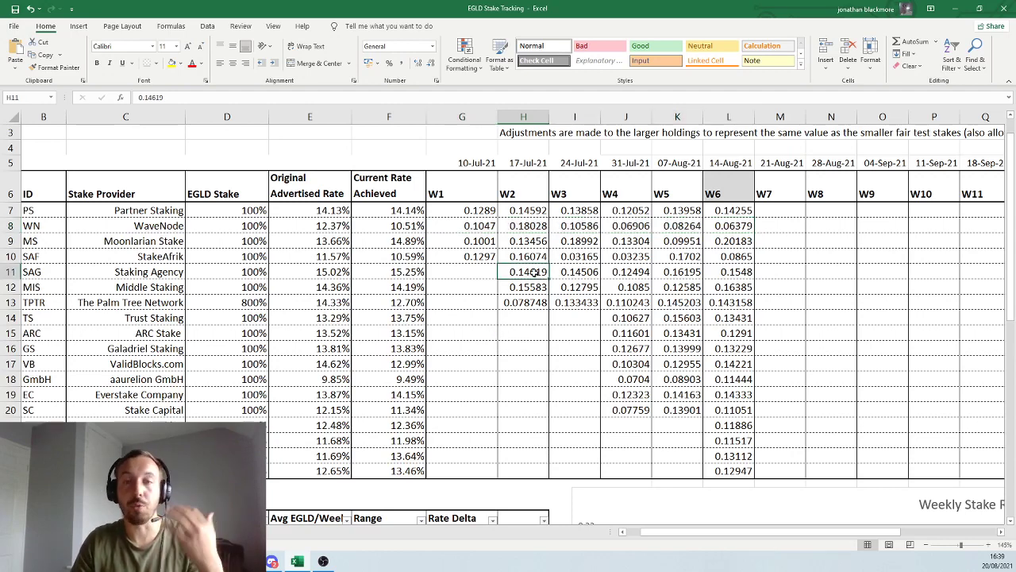
{"action": "left_click_drag", "start_coordinate": [532, 272], "coordinate": [722, 274]}
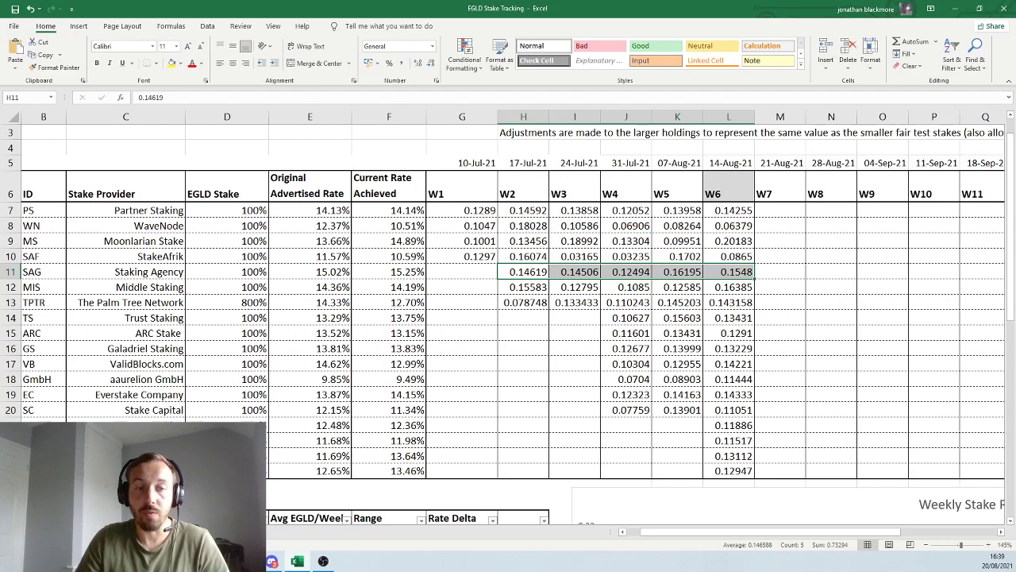
{"action": "key", "text": "alt+Tab"}
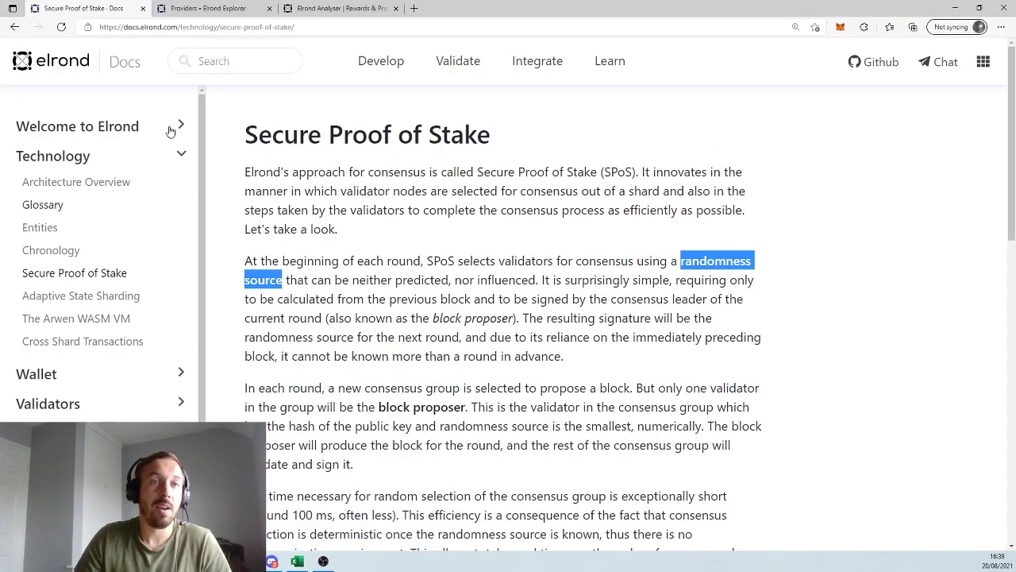
Step: Open the Elrond Explorer providers page and scroll the Staking Providers table to the rows around 15% APR
{"action": "left_click", "coordinate": [221, 6]}
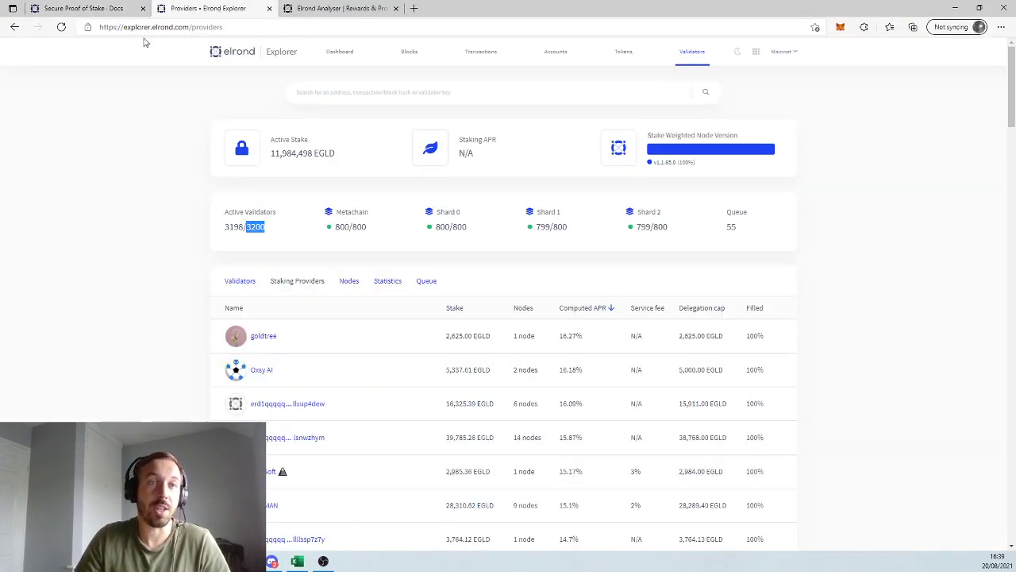
{"action": "left_click_drag", "start_coordinate": [125, 27], "coordinate": [225, 27]}
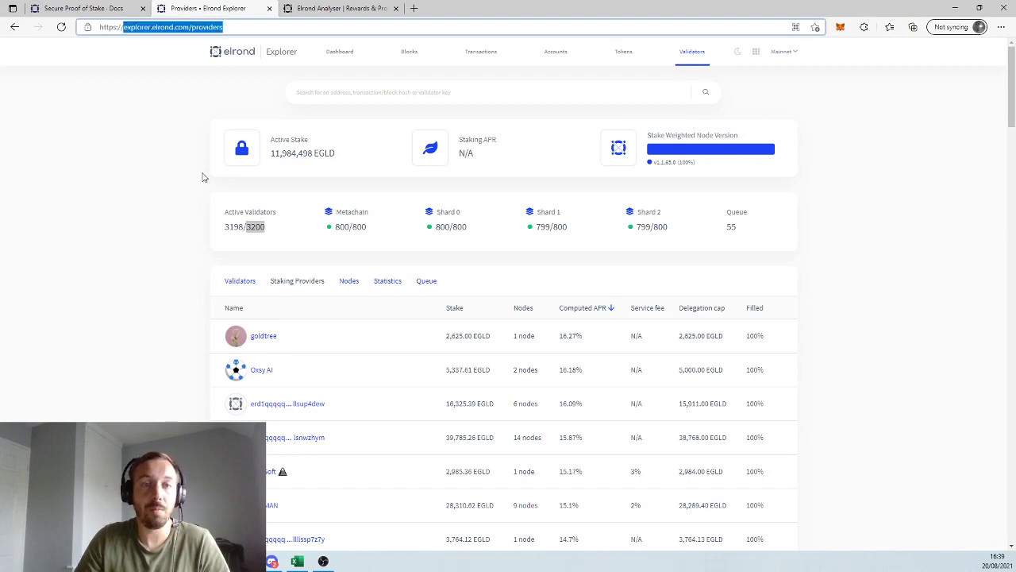
{"action": "left_click", "coordinate": [165, 240]}
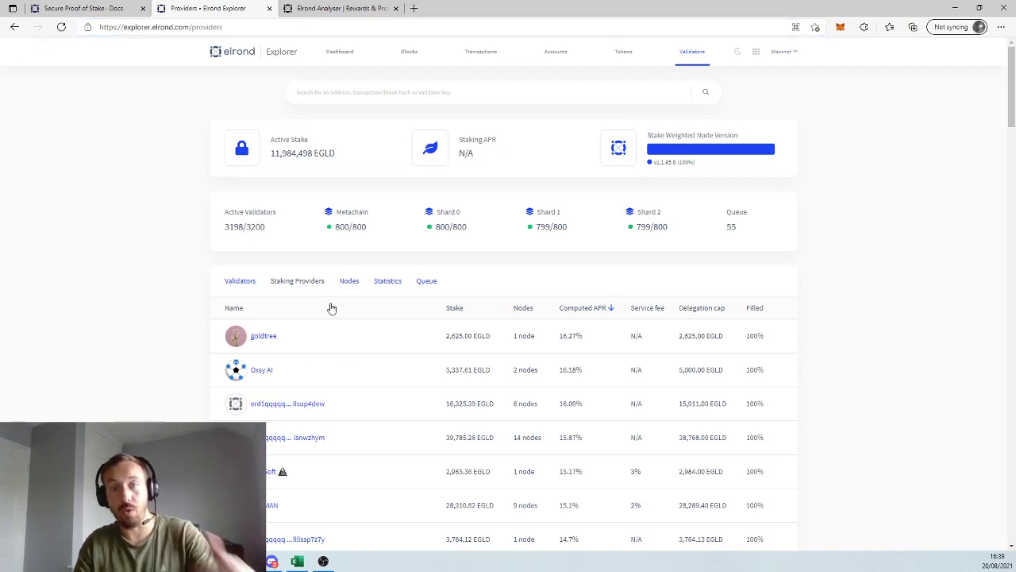
{"action": "scroll", "coordinate": [332, 308], "scroll_direction": "down", "scroll_amount": 3}
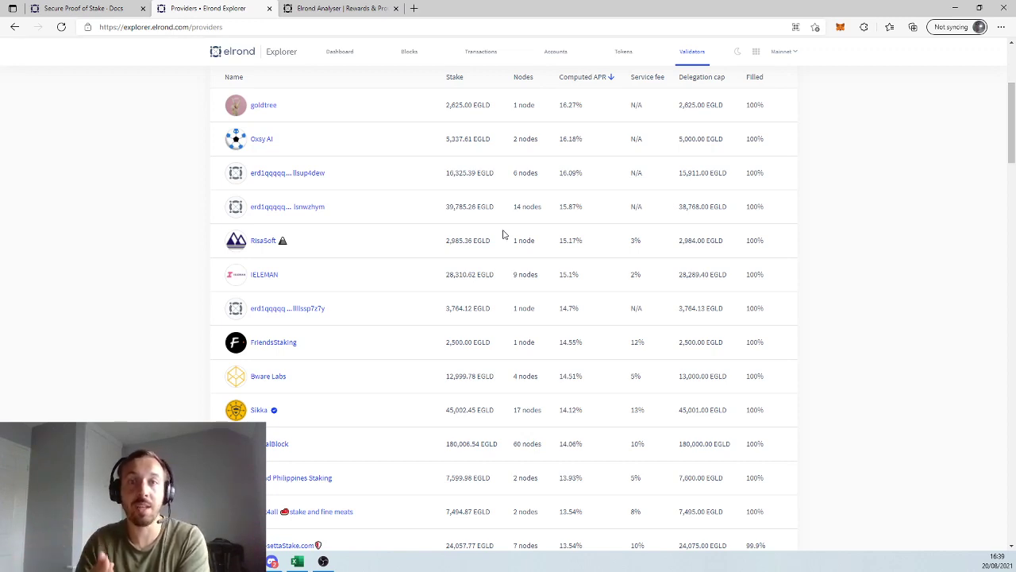
{"action": "left_click_drag", "start_coordinate": [578, 194], "coordinate": [574, 313]}
{"action": "left_click", "coordinate": [574, 312]}
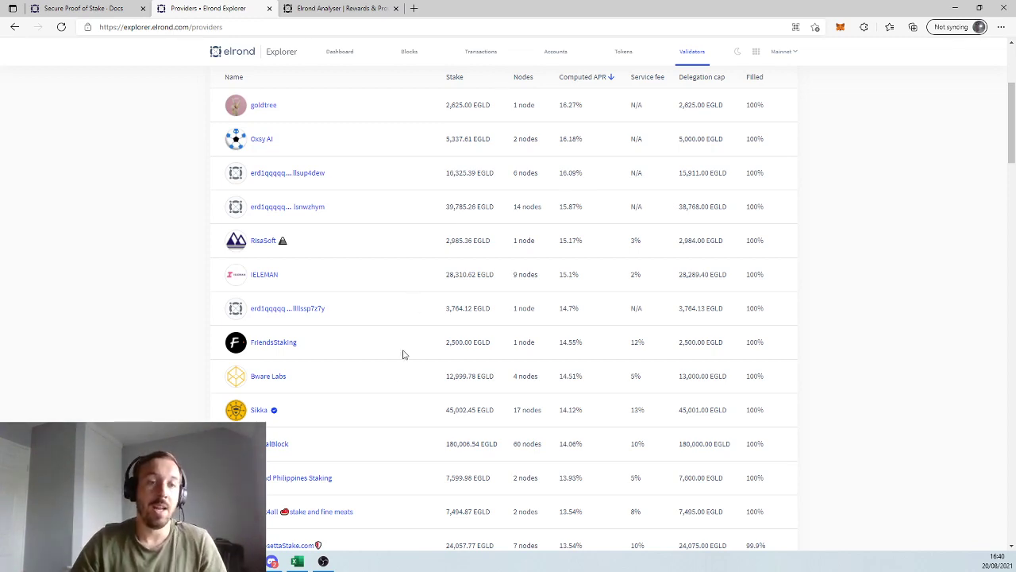
{"action": "left_click", "coordinate": [299, 564]}
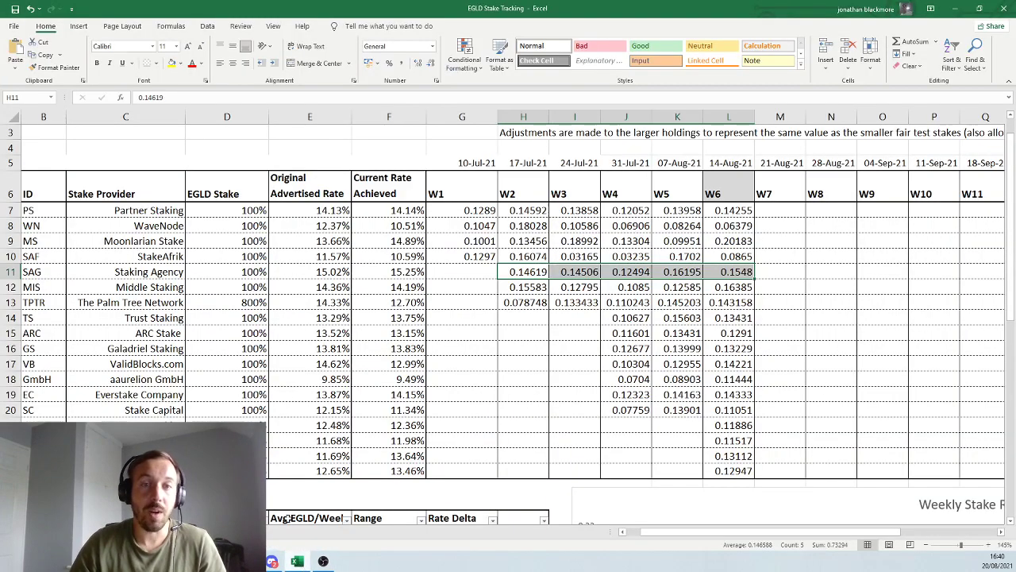
{"action": "left_click", "coordinate": [498, 335]}
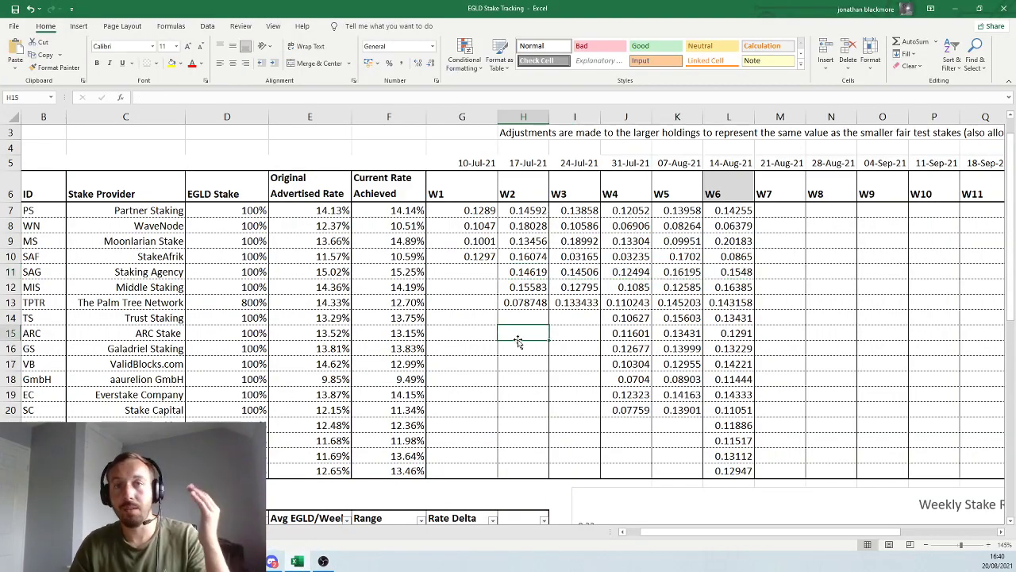